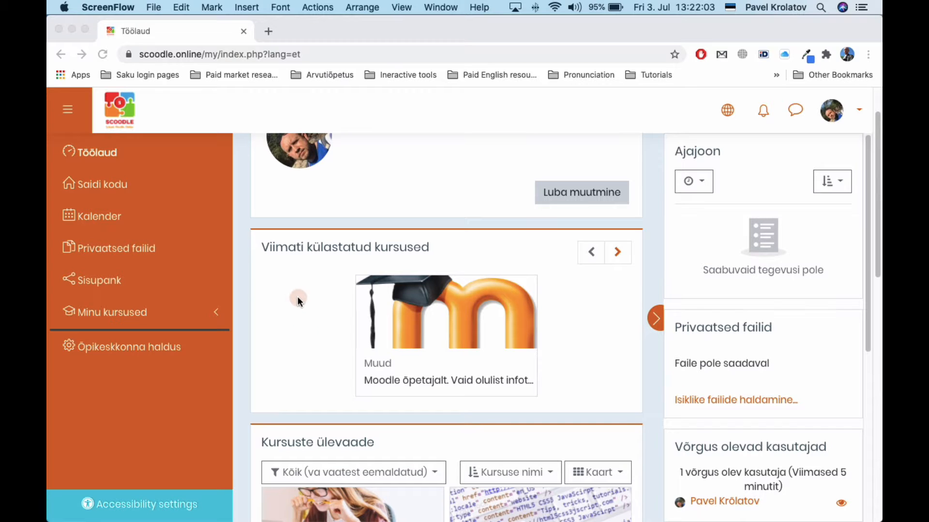
Step: Open the site content bank (Sisupank) and look through the stored H5P files
{"action": "left_click", "coordinate": [178, 197]}
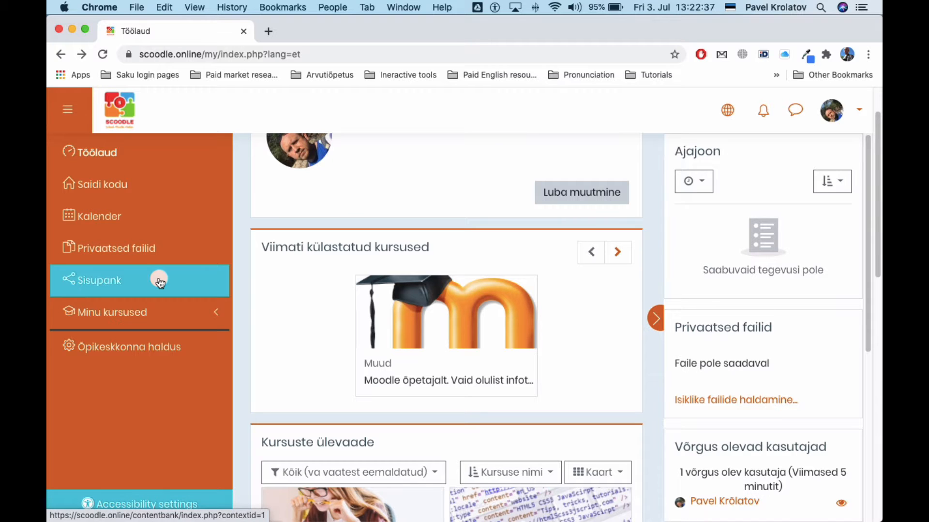
{"action": "left_click", "coordinate": [113, 281]}
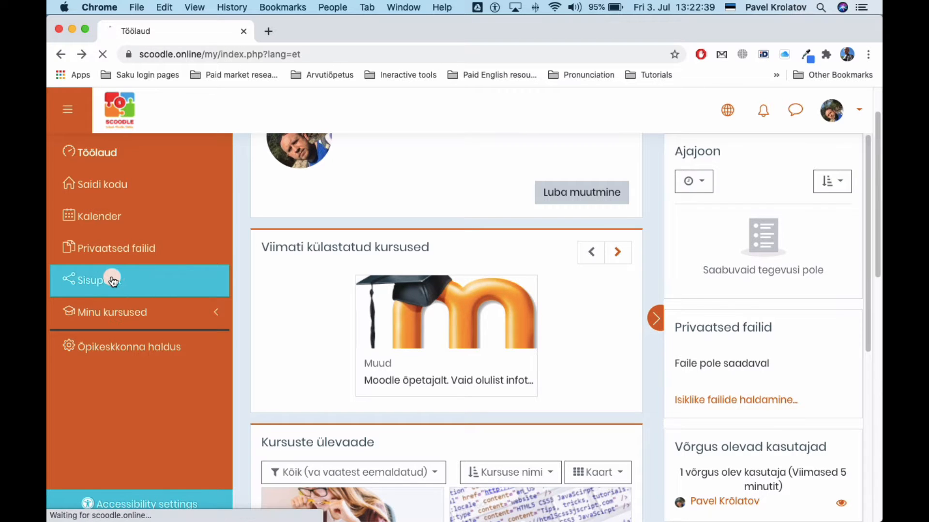
{"action": "scroll", "coordinate": [314, 329], "scroll_direction": "down", "scroll_amount": 2}
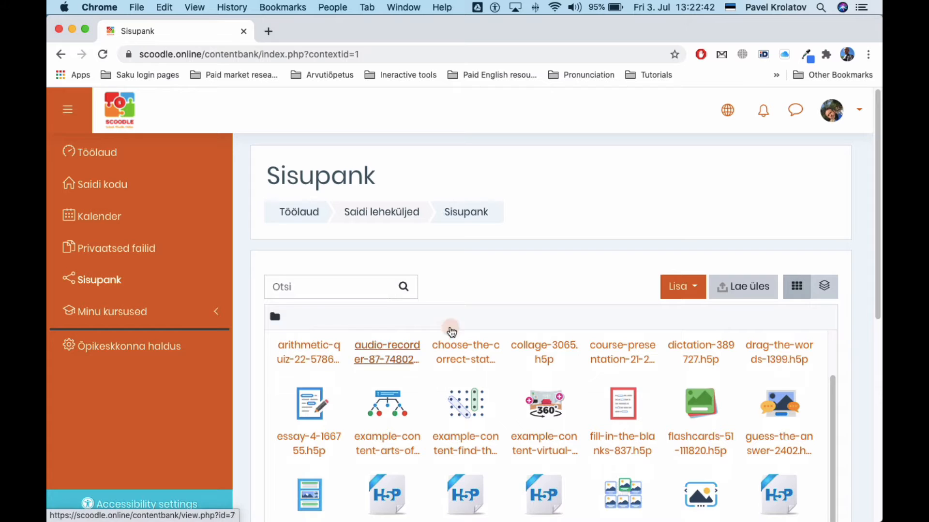
{"action": "scroll", "coordinate": [495, 280], "scroll_direction": "down", "scroll_amount": 3}
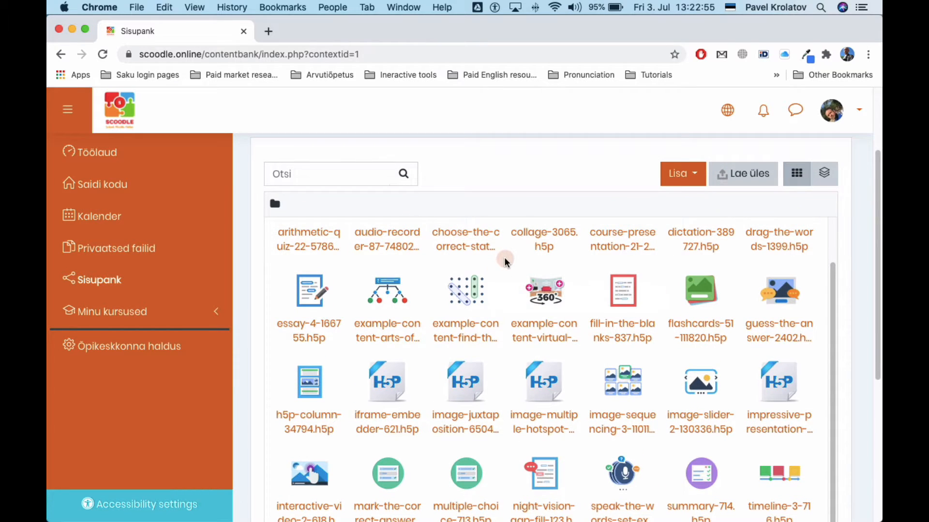
{"action": "scroll", "coordinate": [504, 257], "scroll_direction": "down", "scroll_amount": 3}
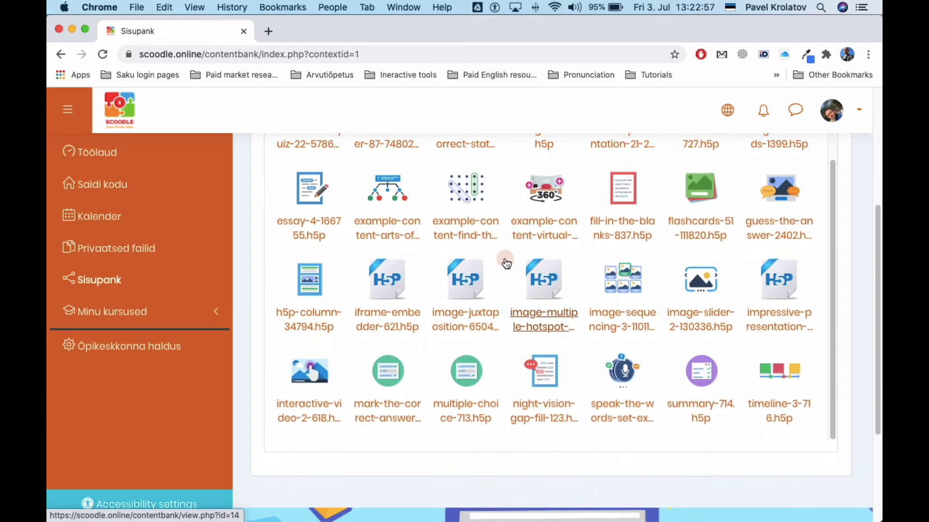
{"action": "scroll", "coordinate": [505, 263], "scroll_direction": "up", "scroll_amount": 2}
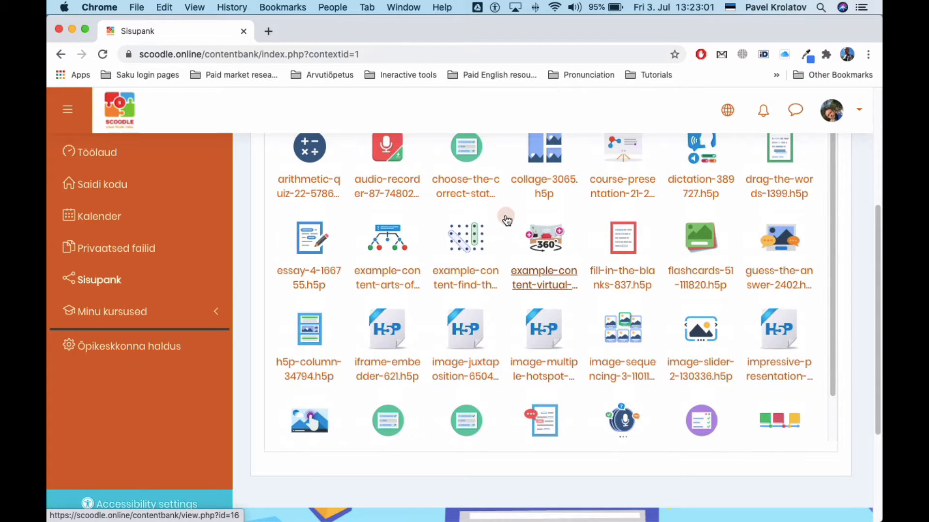
{"action": "scroll", "coordinate": [506, 220], "scroll_direction": "up", "scroll_amount": 5}
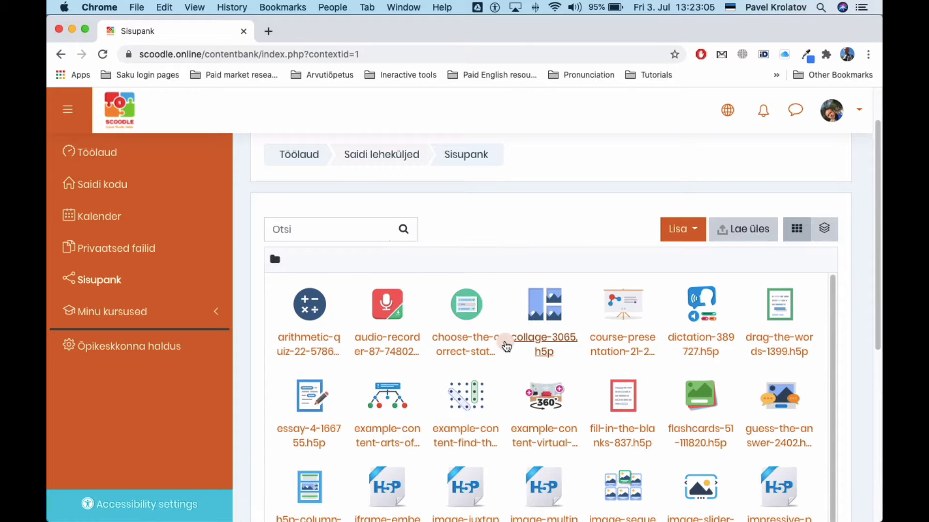
{"action": "scroll", "coordinate": [503, 344], "scroll_direction": "down", "scroll_amount": 2}
{"action": "scroll", "coordinate": [518, 220], "scroll_direction": "down", "scroll_amount": 2}
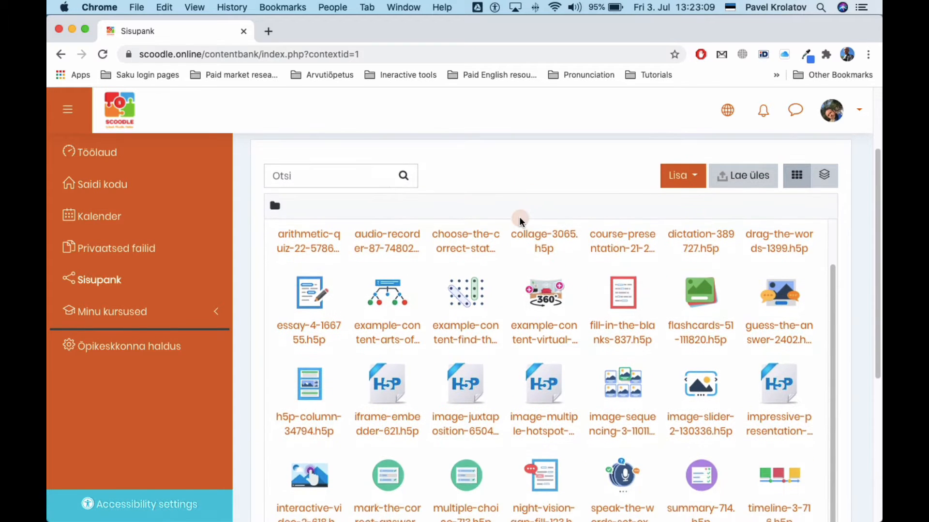
Step: Examine the H5P content types that can be created in the content bank, from Accordion to Questionnaire
{"action": "left_click", "coordinate": [675, 180]}
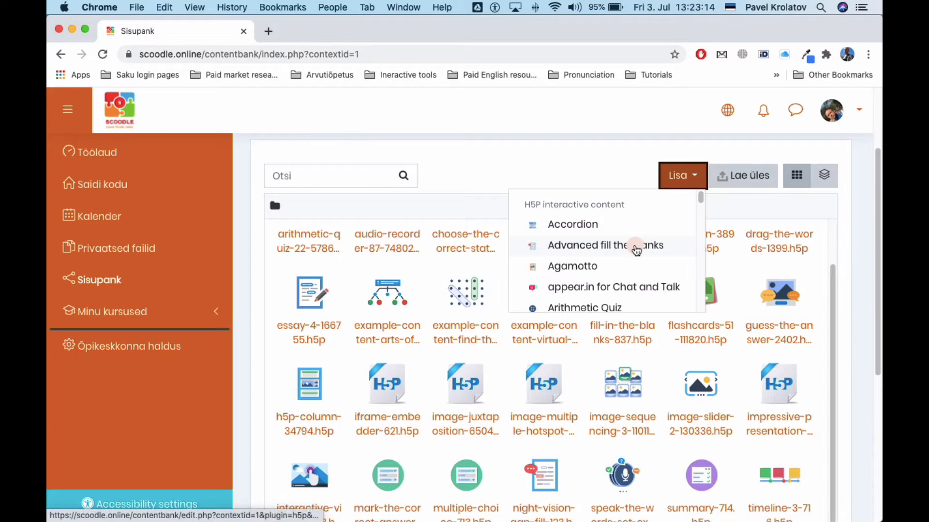
{"action": "scroll", "coordinate": [631, 242], "scroll_direction": "down", "scroll_amount": 4}
{"action": "scroll", "coordinate": [636, 250], "scroll_direction": "down", "scroll_amount": 7}
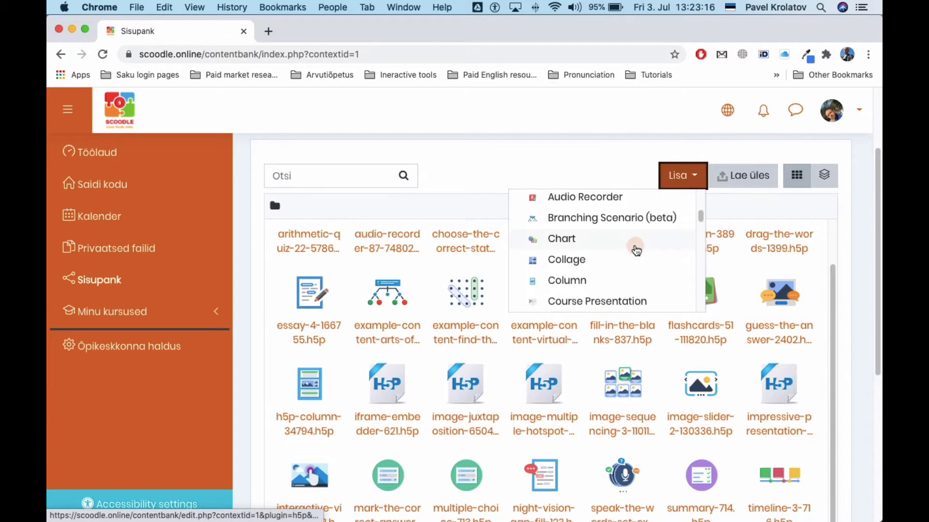
{"action": "scroll", "coordinate": [636, 250], "scroll_direction": "down", "scroll_amount": 8}
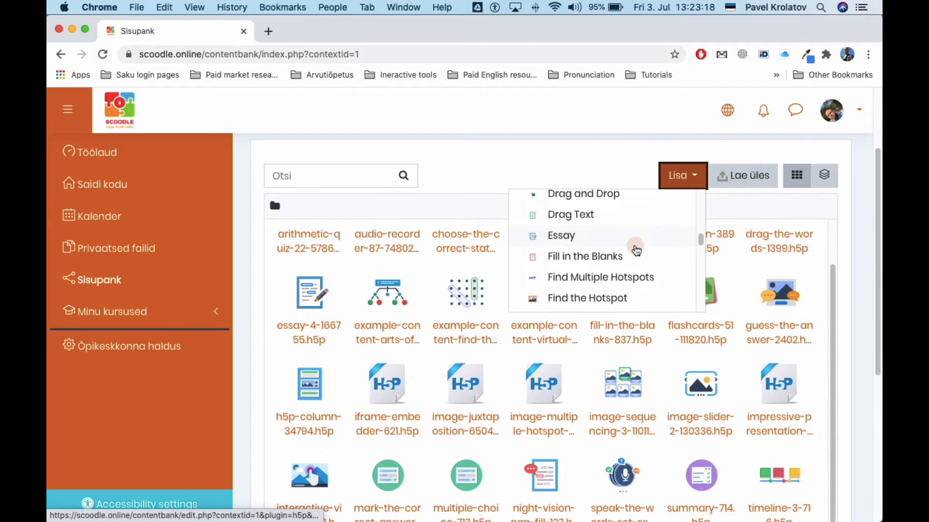
{"action": "scroll", "coordinate": [636, 250], "scroll_direction": "down", "scroll_amount": 9}
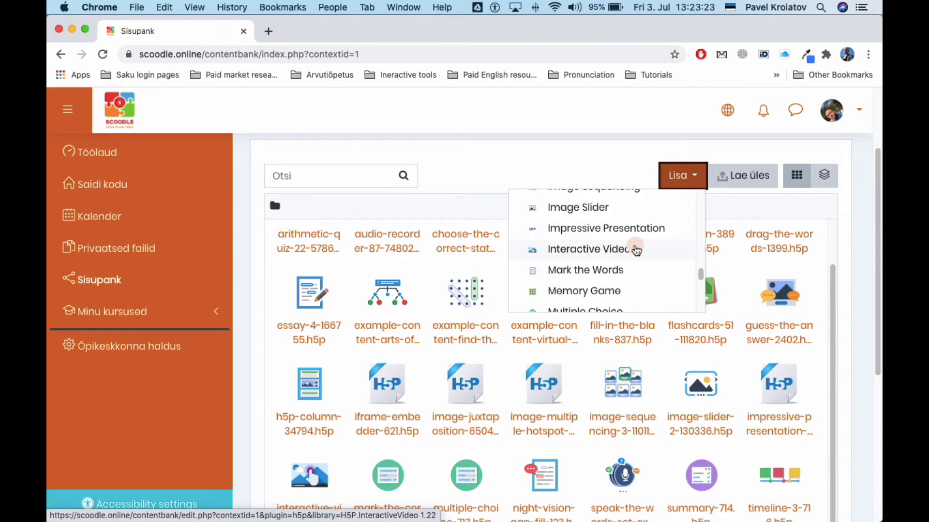
{"action": "scroll", "coordinate": [636, 250], "scroll_direction": "down", "scroll_amount": 4}
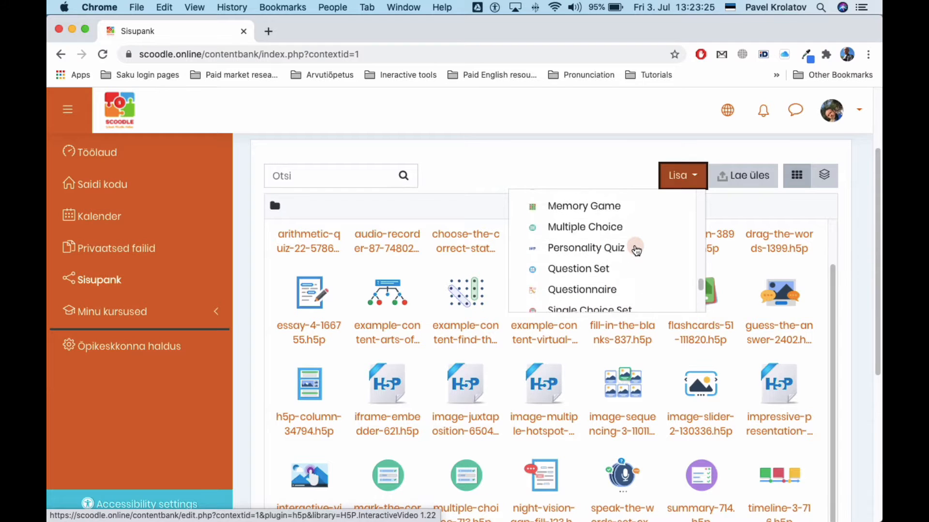
{"action": "scroll", "coordinate": [636, 250], "scroll_direction": "up", "scroll_amount": 10}
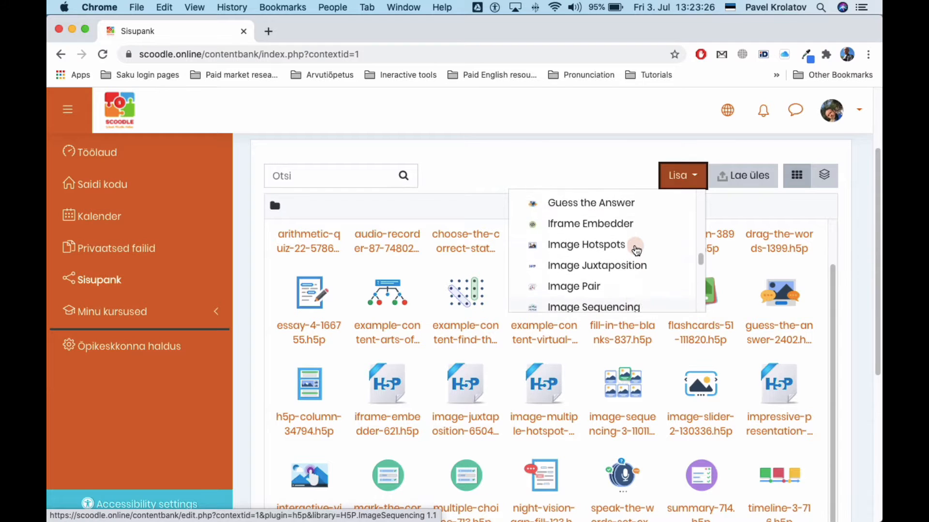
{"action": "left_click", "coordinate": [673, 148]}
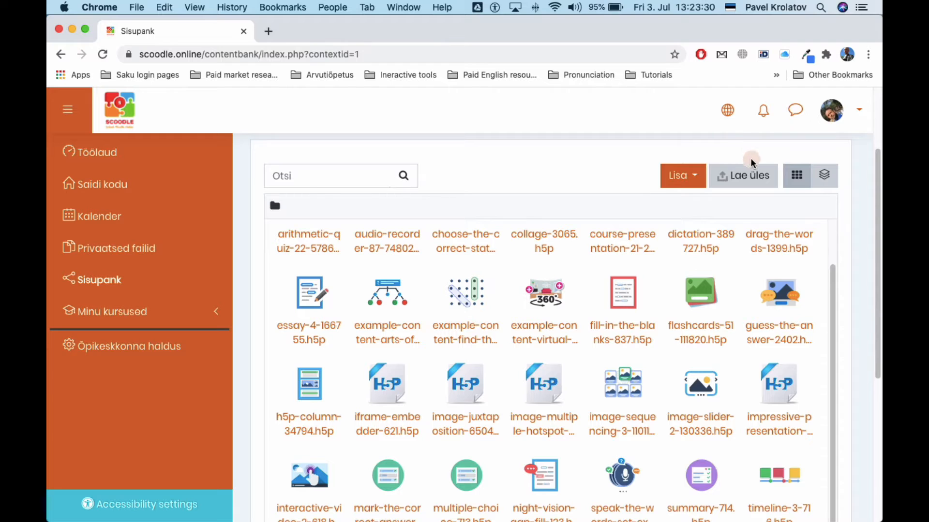
Step: View the content bank's upload page for H5P files and return to the file overview
{"action": "left_click", "coordinate": [744, 177]}
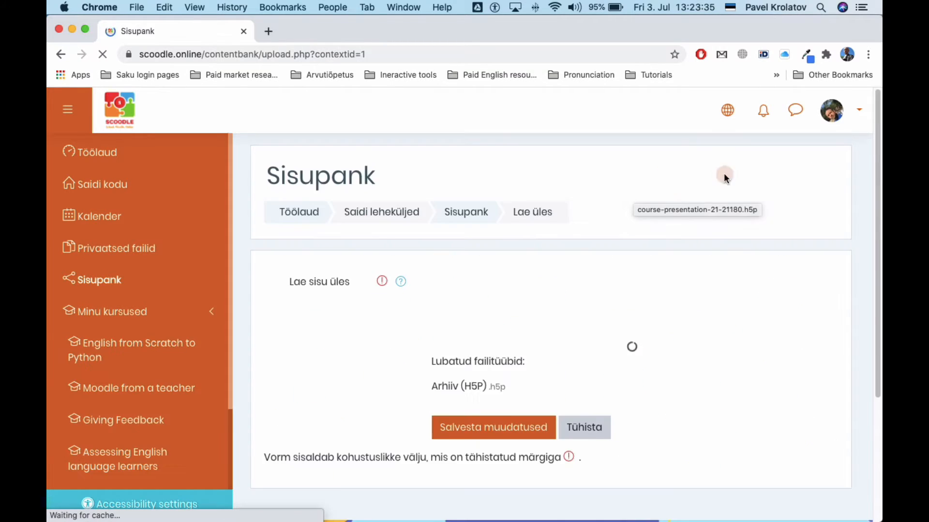
{"action": "scroll", "coordinate": [533, 299], "scroll_direction": "down", "scroll_amount": 2}
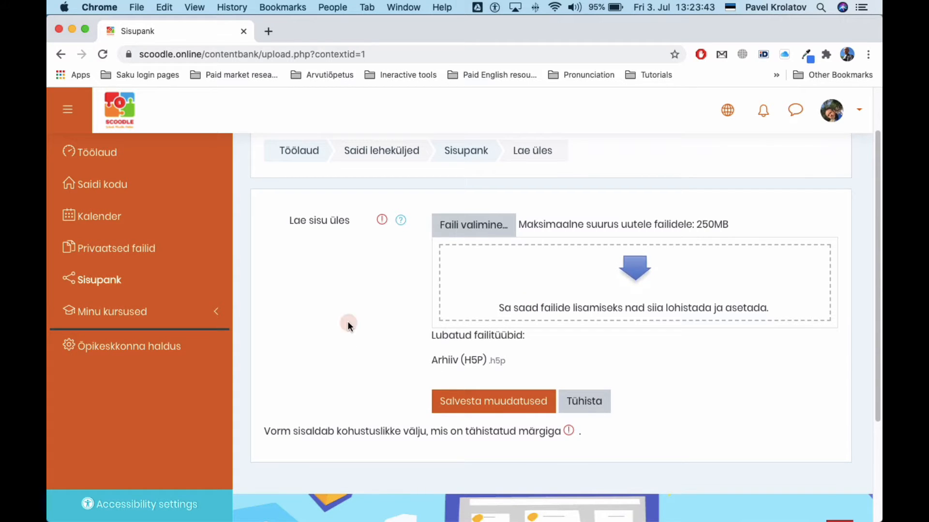
{"action": "left_click", "coordinate": [60, 55]}
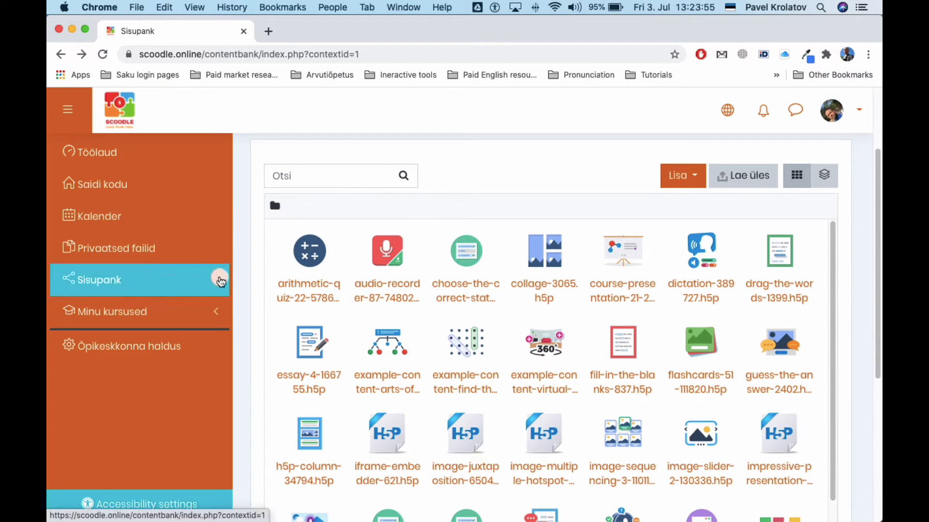
Step: Open the course Moodle õpetajalt and view its own content bank
{"action": "left_click", "coordinate": [137, 314]}
{"action": "scroll", "coordinate": [139, 315], "scroll_direction": "down", "scroll_amount": 3}
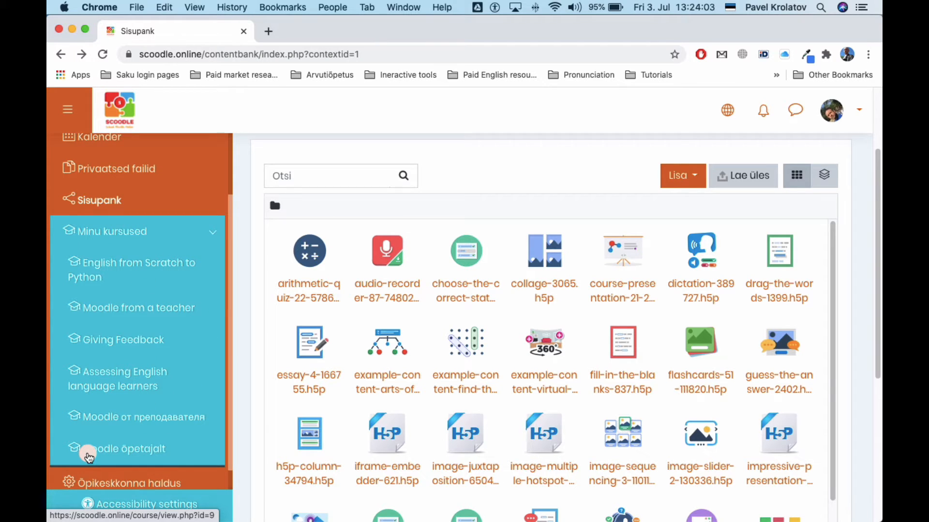
{"action": "left_click", "coordinate": [89, 455]}
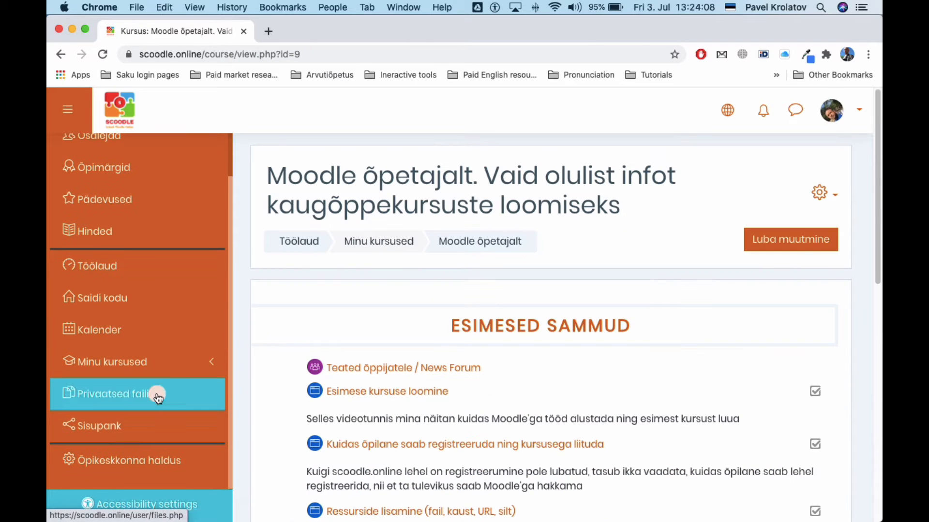
{"action": "left_click", "coordinate": [110, 427]}
{"action": "scroll", "coordinate": [395, 389], "scroll_direction": "down", "scroll_amount": 1}
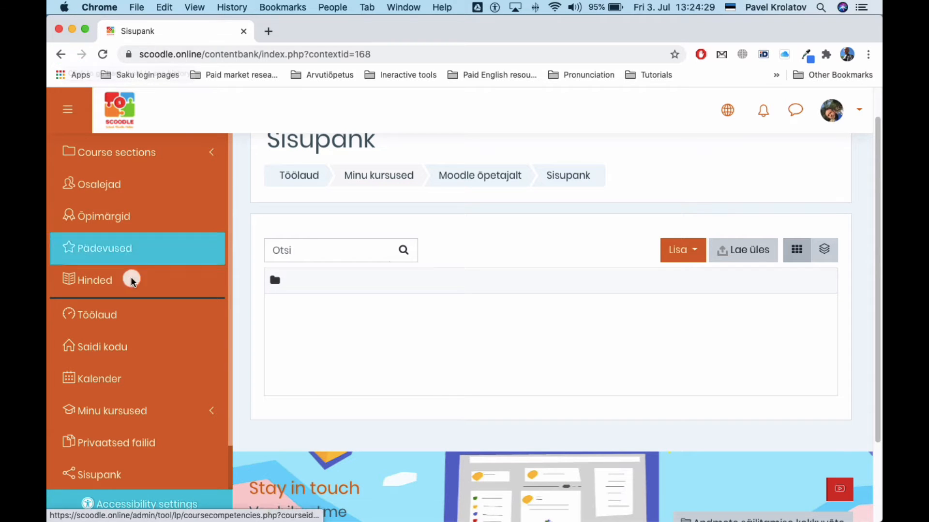
Step: Open the course English from Scratch to Python from the list of own courses
{"action": "left_click", "coordinate": [140, 405]}
{"action": "scroll", "coordinate": [141, 405], "scroll_direction": "down", "scroll_amount": 3}
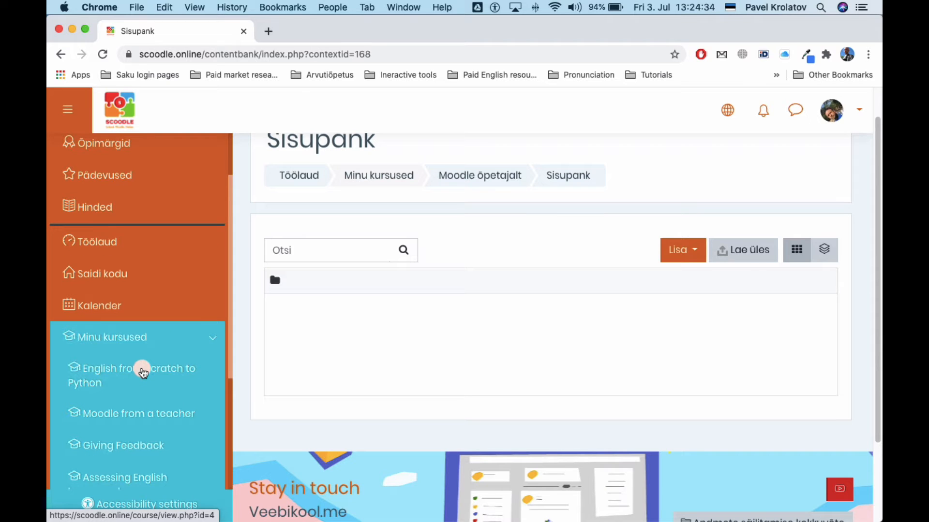
{"action": "left_click", "coordinate": [142, 374]}
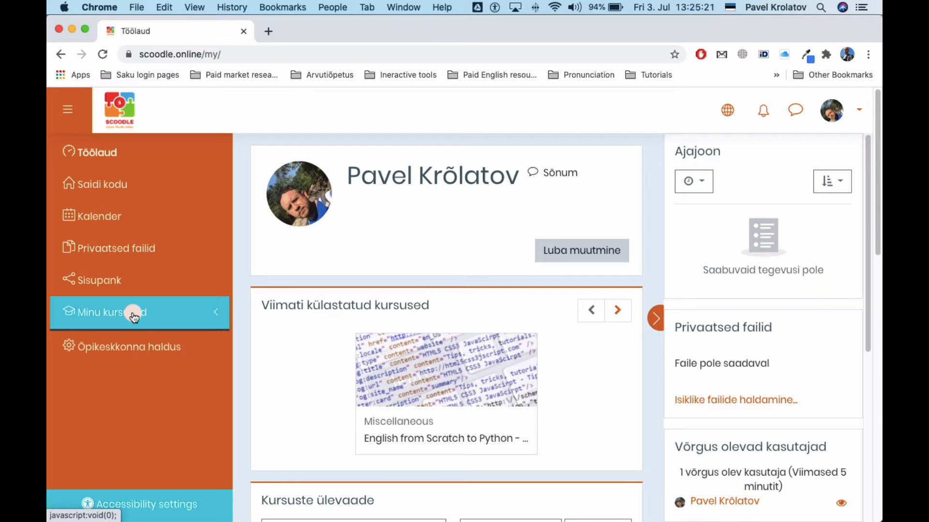
Step: Go to the course Moodle õpetajalt from the dashboard
{"action": "left_click", "coordinate": [134, 317]}
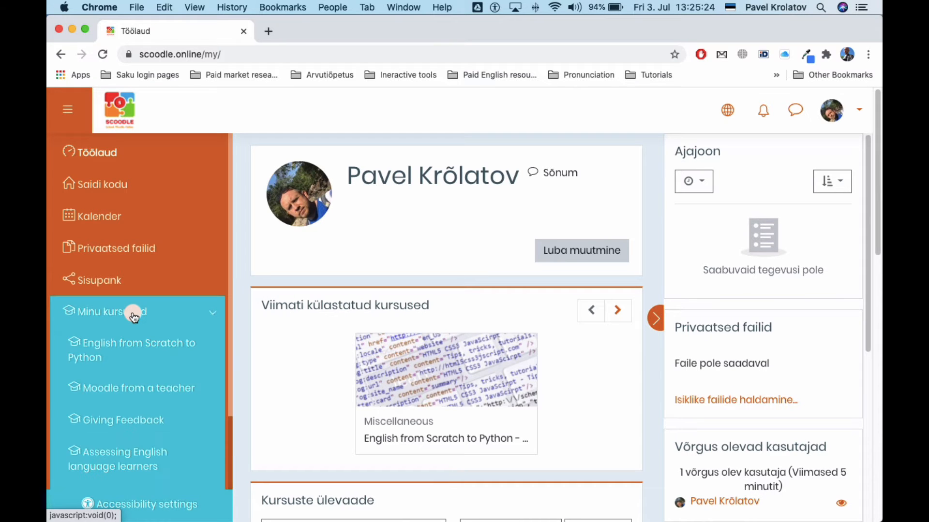
{"action": "scroll", "coordinate": [131, 315], "scroll_direction": "down", "scroll_amount": 4}
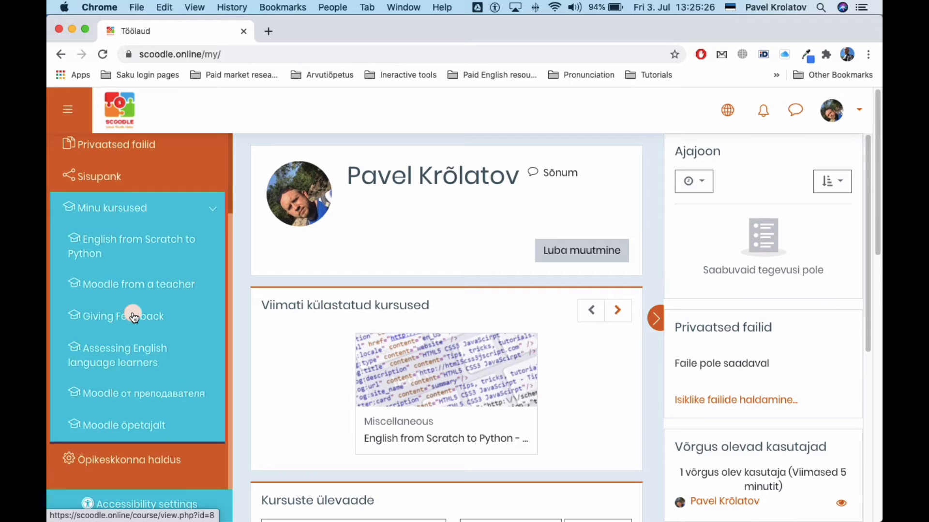
{"action": "left_click", "coordinate": [130, 426]}
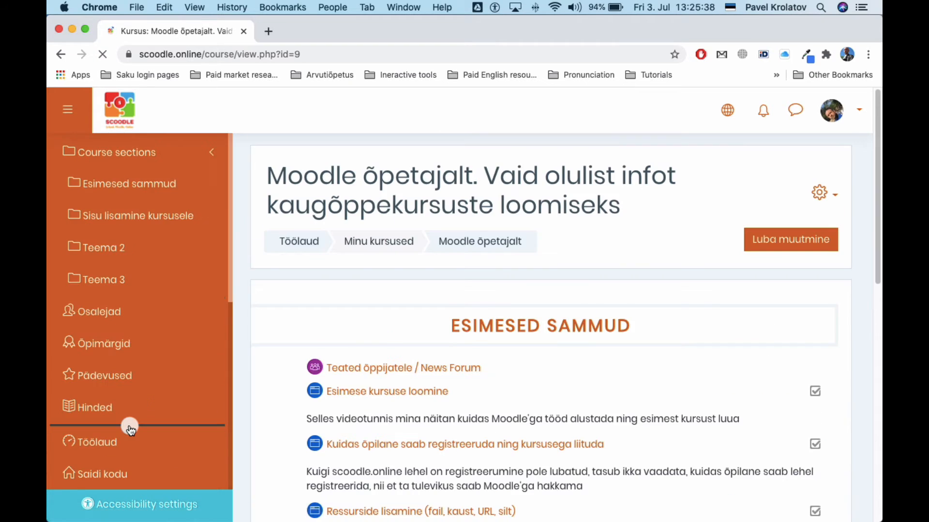
Step: Turn on editing in the course and start adding an Interaktiivne sisu activity to the section Esimesed sammud
{"action": "scroll", "coordinate": [672, 341], "scroll_direction": "down", "scroll_amount": 5}
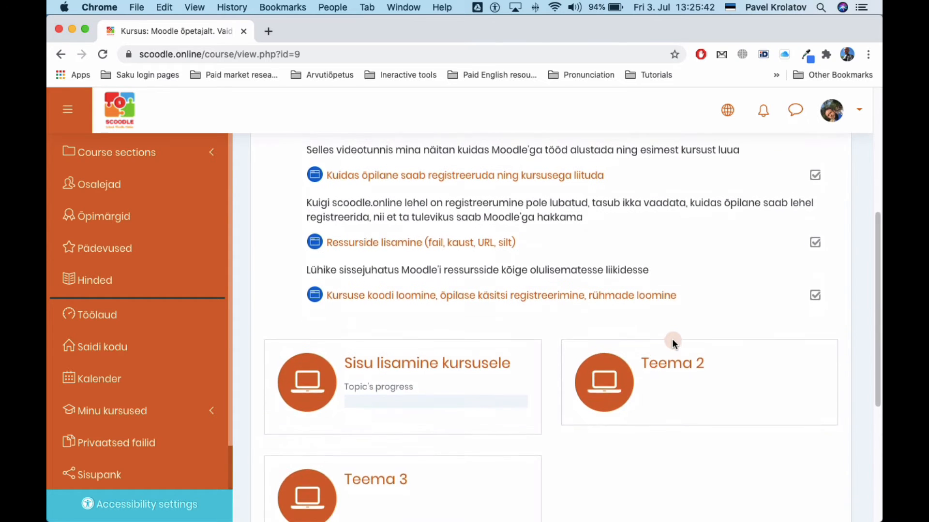
{"action": "scroll", "coordinate": [672, 341], "scroll_direction": "up", "scroll_amount": 5}
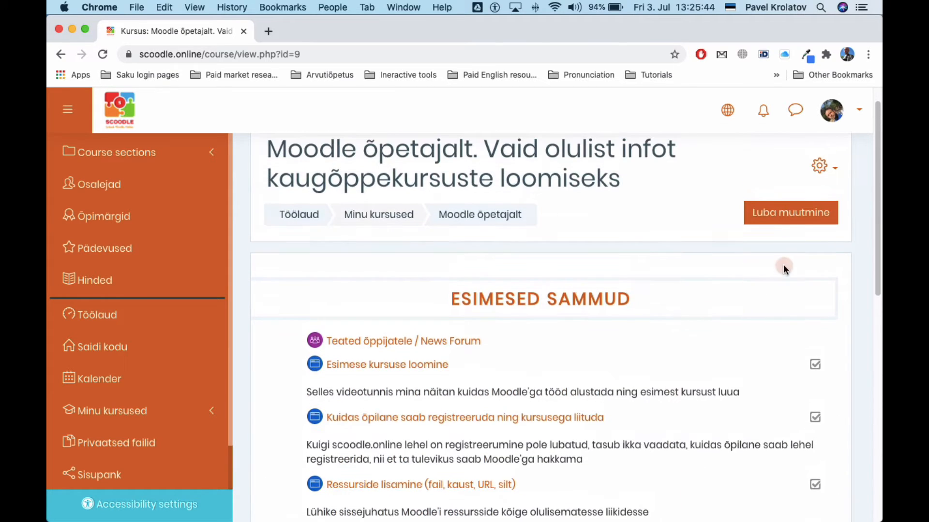
{"action": "left_click", "coordinate": [788, 216]}
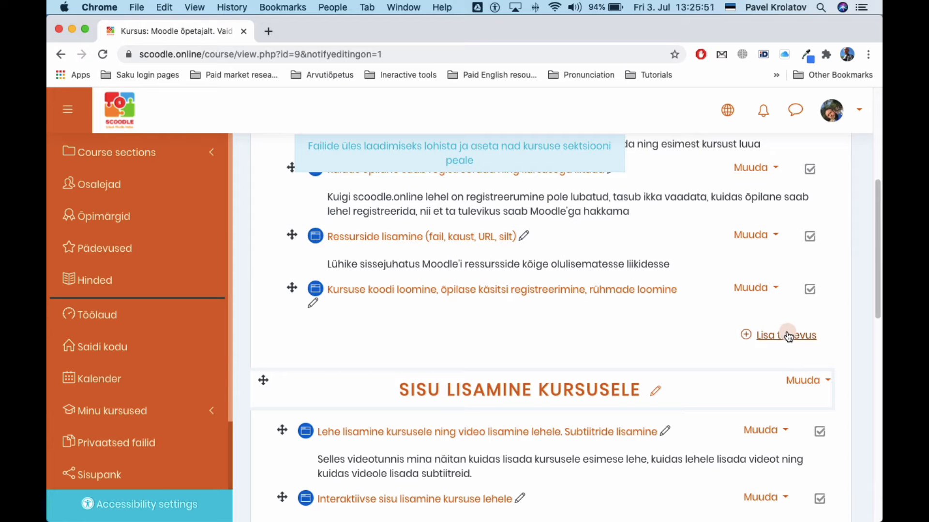
{"action": "left_click", "coordinate": [789, 335]}
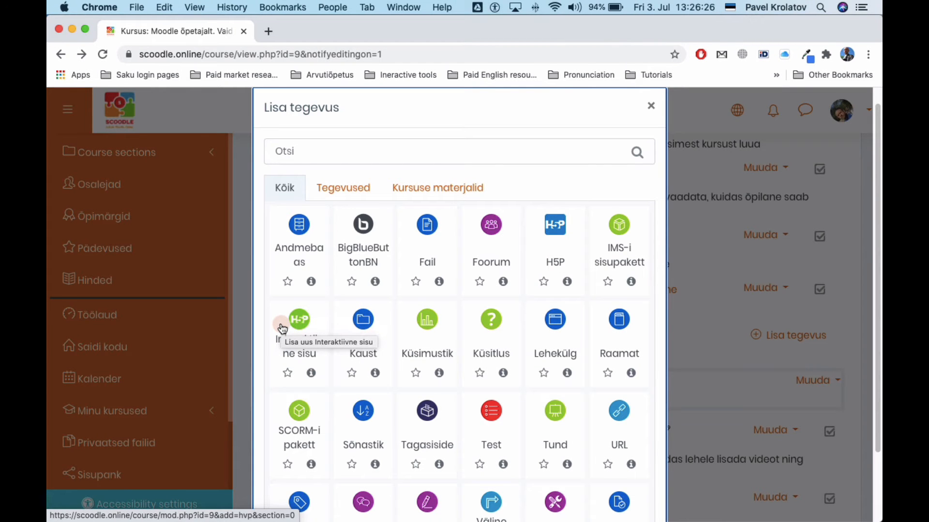
{"action": "left_click", "coordinate": [283, 329]}
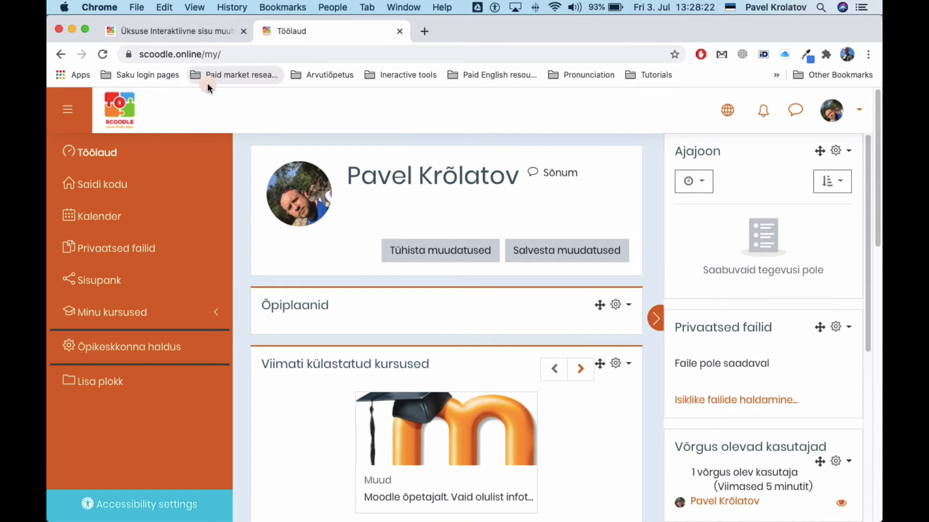
Step: Open example-content-find-the-words-557697.h5p from the site content bank, check its word grid and open it for editing
{"action": "left_click", "coordinate": [125, 285]}
{"action": "scroll", "coordinate": [402, 321], "scroll_direction": "down", "scroll_amount": 3}
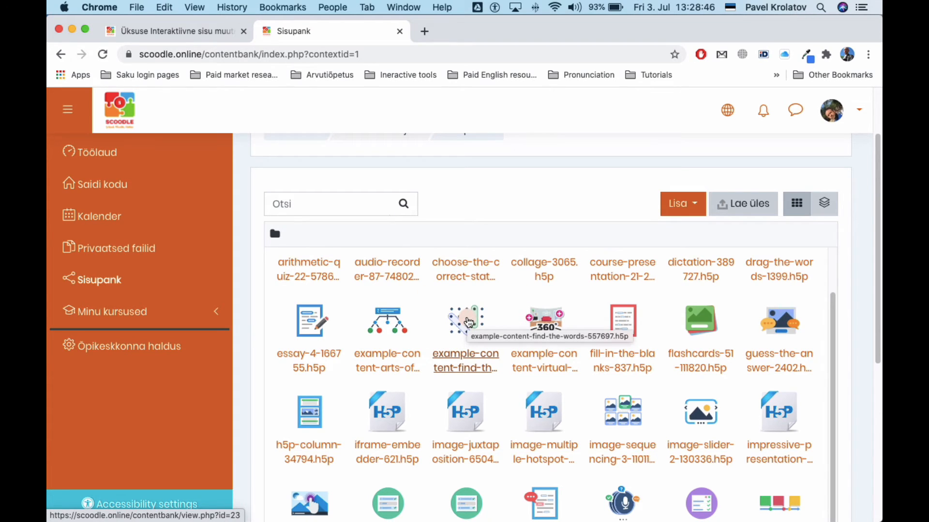
{"action": "left_click", "coordinate": [468, 322]}
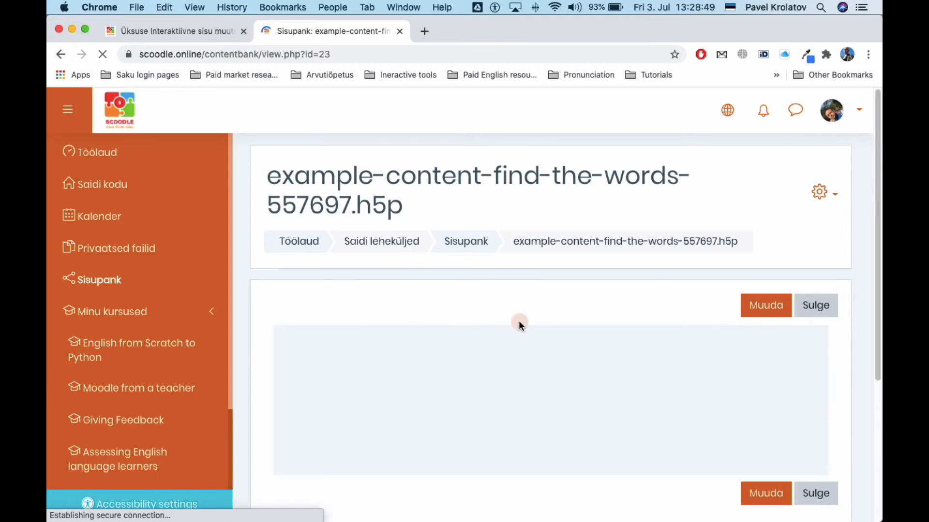
{"action": "scroll", "coordinate": [608, 352], "scroll_direction": "down", "scroll_amount": 4}
{"action": "scroll", "coordinate": [607, 351], "scroll_direction": "down", "scroll_amount": 7}
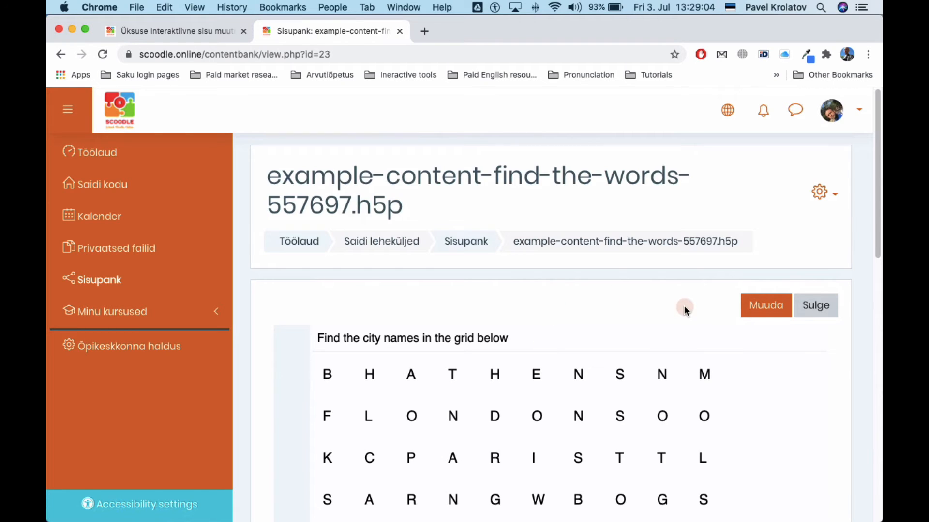
{"action": "left_click", "coordinate": [768, 309]}
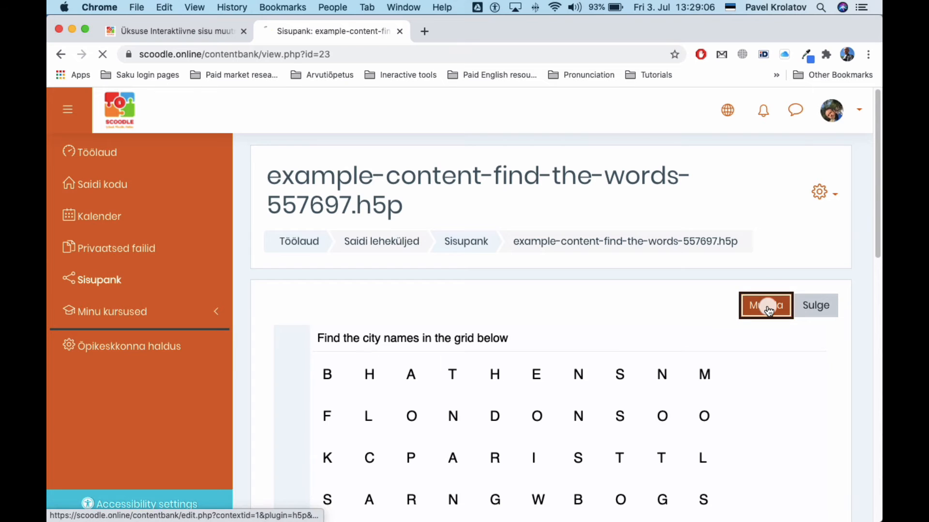
Step: Copy the Find the words content from the content bank editor and paste it into the new Interaktiivne sisu activity
{"action": "scroll", "coordinate": [768, 309], "scroll_direction": "down", "scroll_amount": 2}
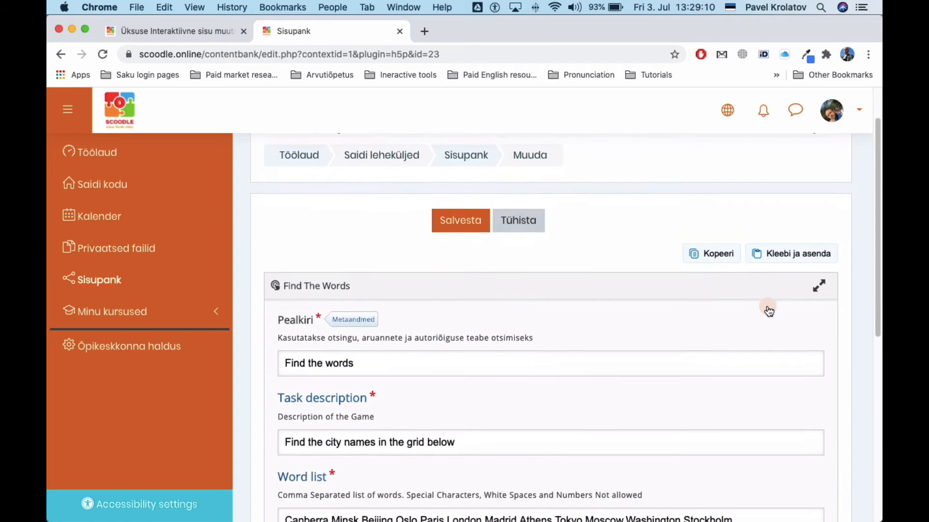
{"action": "left_click", "coordinate": [716, 262]}
{"action": "left_click", "coordinate": [188, 32]}
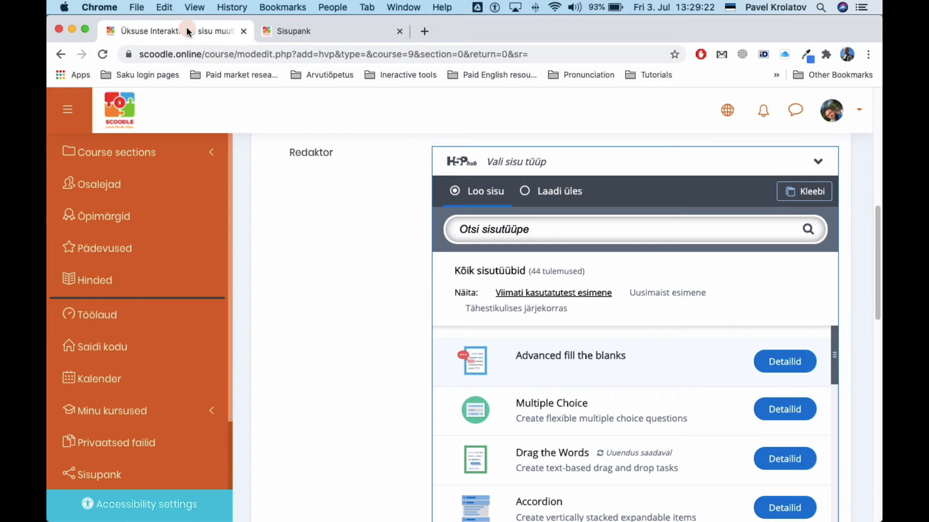
{"action": "left_click", "coordinate": [812, 194]}
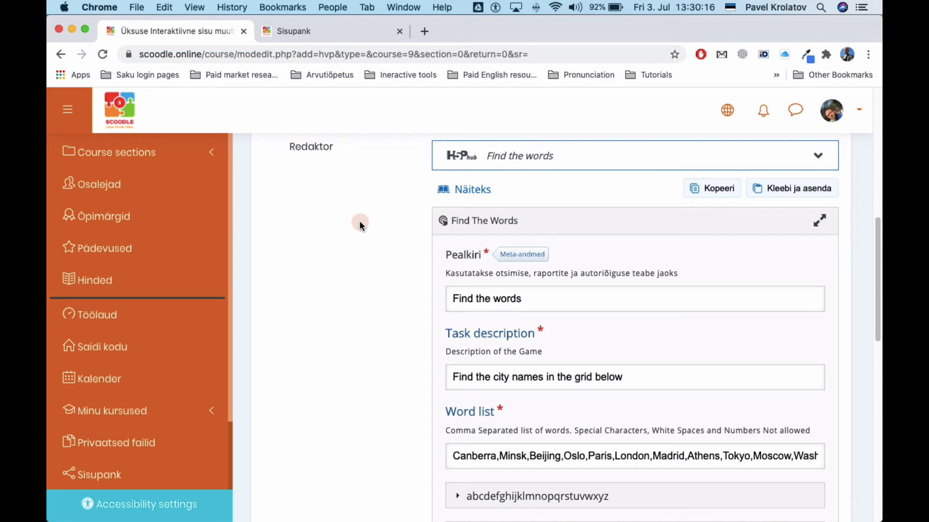
Step: Check the activity's content fields, expand its Hinda and Mooduli üldsätted settings, and save and display the activity
{"action": "scroll", "coordinate": [359, 222], "scroll_direction": "down", "scroll_amount": 2}
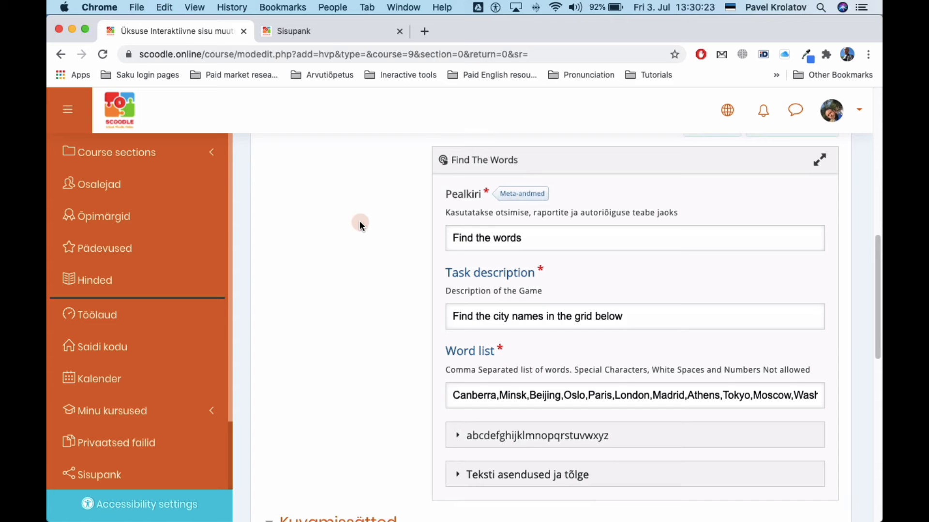
{"action": "scroll", "coordinate": [360, 223], "scroll_direction": "down", "scroll_amount": 7}
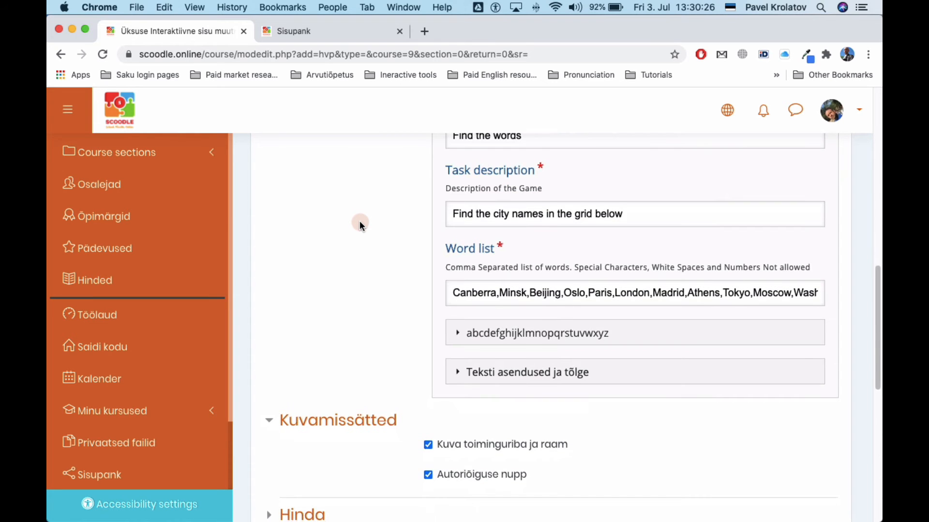
{"action": "scroll", "coordinate": [360, 223], "scroll_direction": "down", "scroll_amount": 4}
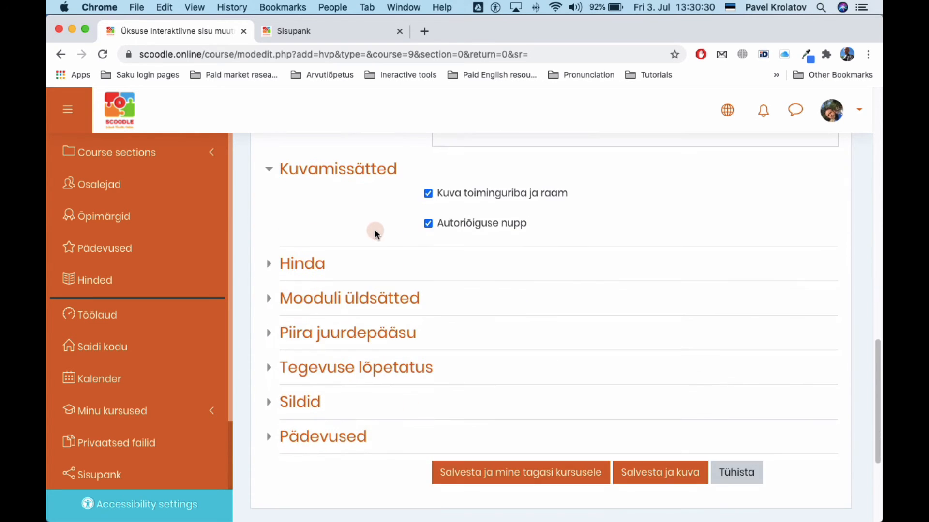
{"action": "left_click", "coordinate": [311, 271]}
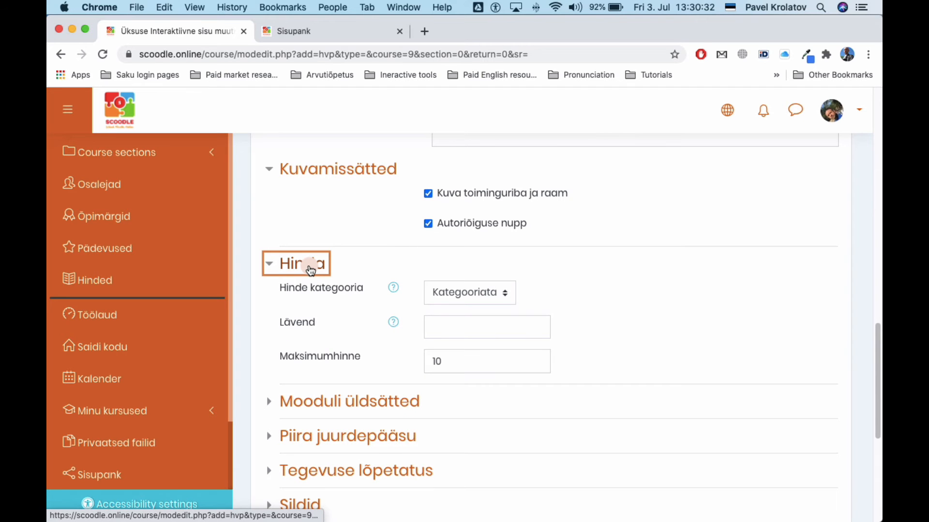
{"action": "scroll", "coordinate": [332, 213], "scroll_direction": "down", "scroll_amount": 2}
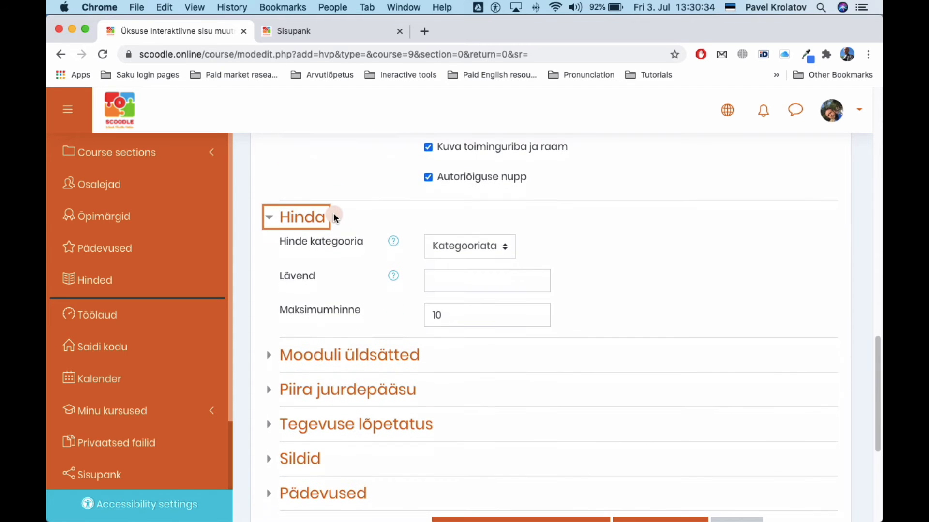
{"action": "scroll", "coordinate": [387, 285], "scroll_direction": "down", "scroll_amount": 3}
{"action": "left_click", "coordinate": [373, 270]}
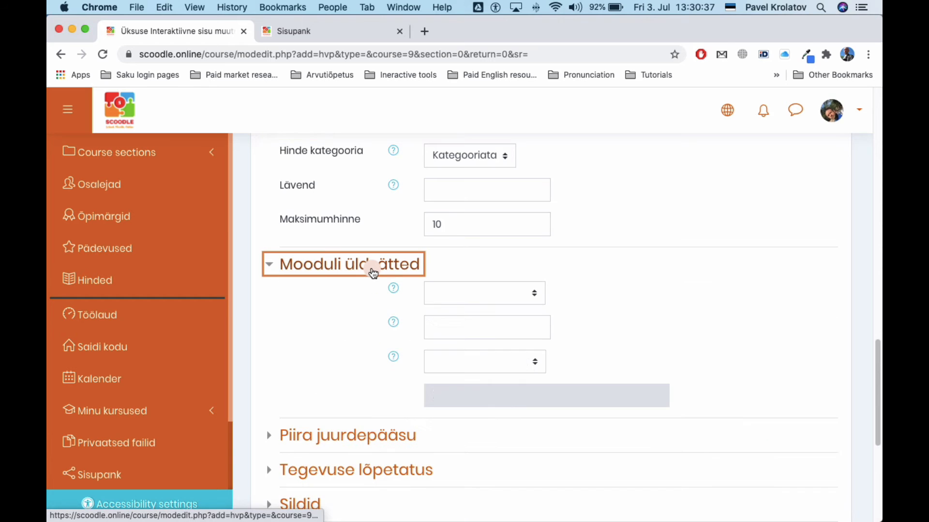
{"action": "scroll", "coordinate": [372, 270], "scroll_direction": "down", "scroll_amount": 3}
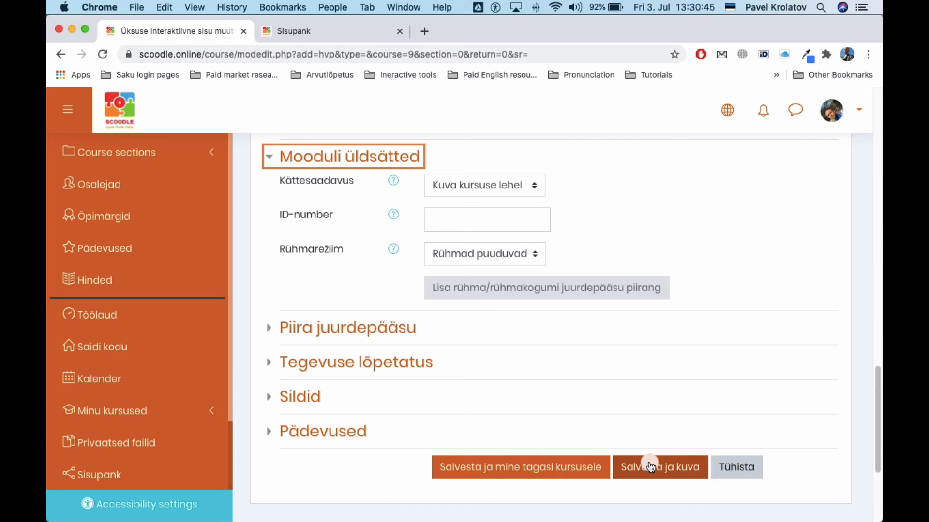
{"action": "left_click", "coordinate": [650, 467]}
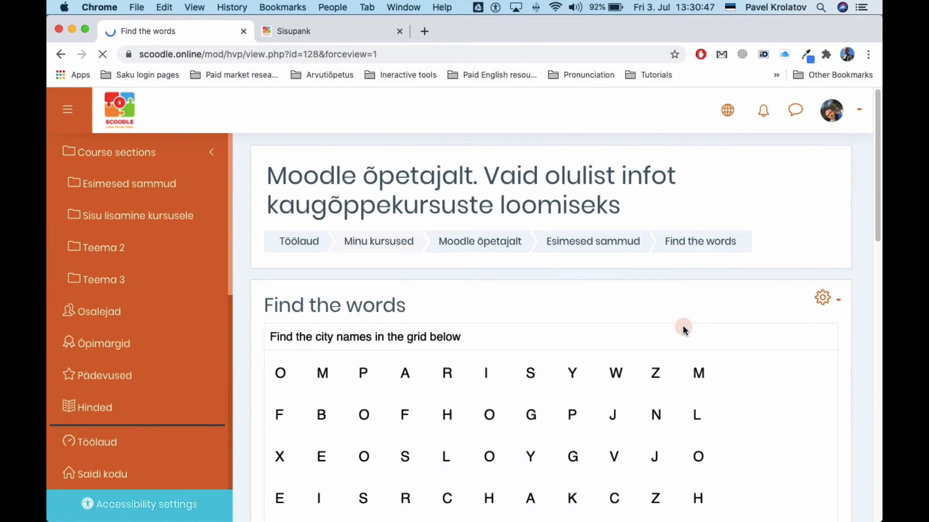
Step: Check the word grid of the saved Find the words activity and return to the course Moodle õpetajalt
{"action": "scroll", "coordinate": [774, 321], "scroll_direction": "down", "scroll_amount": 7}
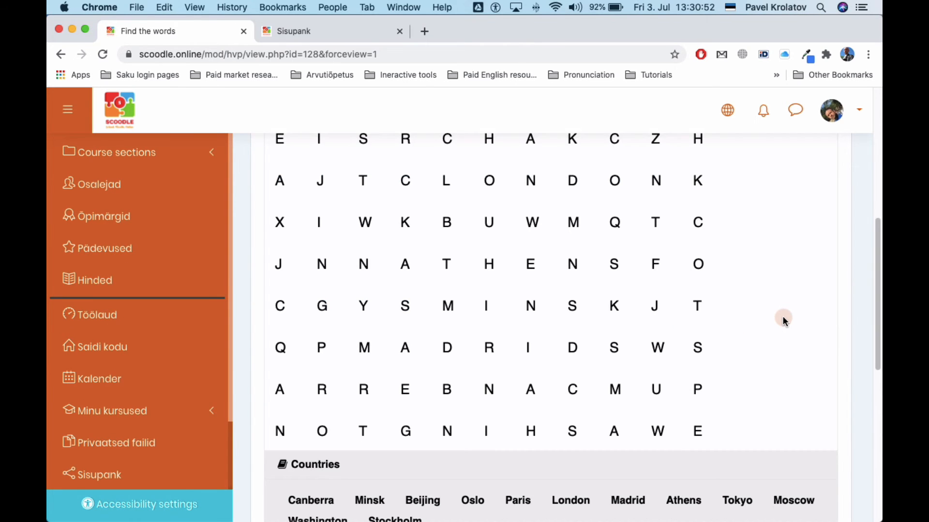
{"action": "scroll", "coordinate": [783, 320], "scroll_direction": "up", "scroll_amount": 3}
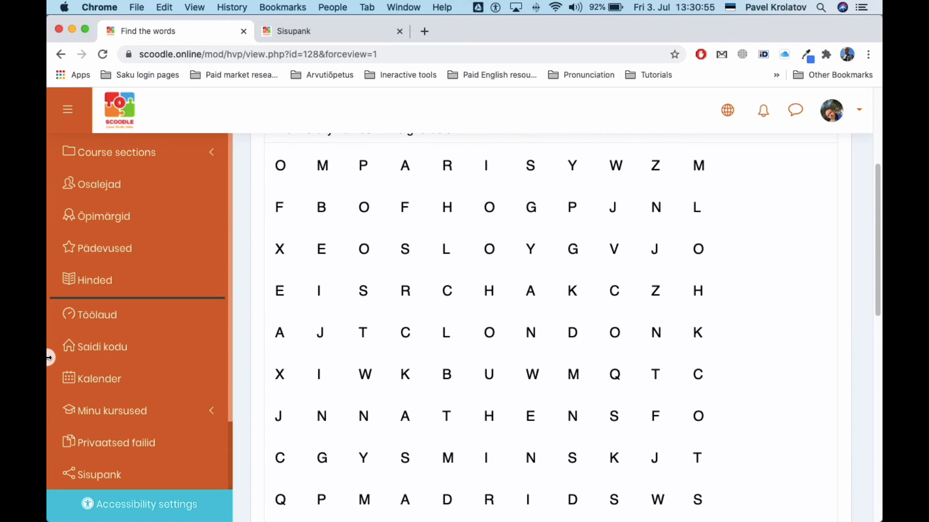
{"action": "scroll", "coordinate": [303, 340], "scroll_direction": "up", "scroll_amount": 5}
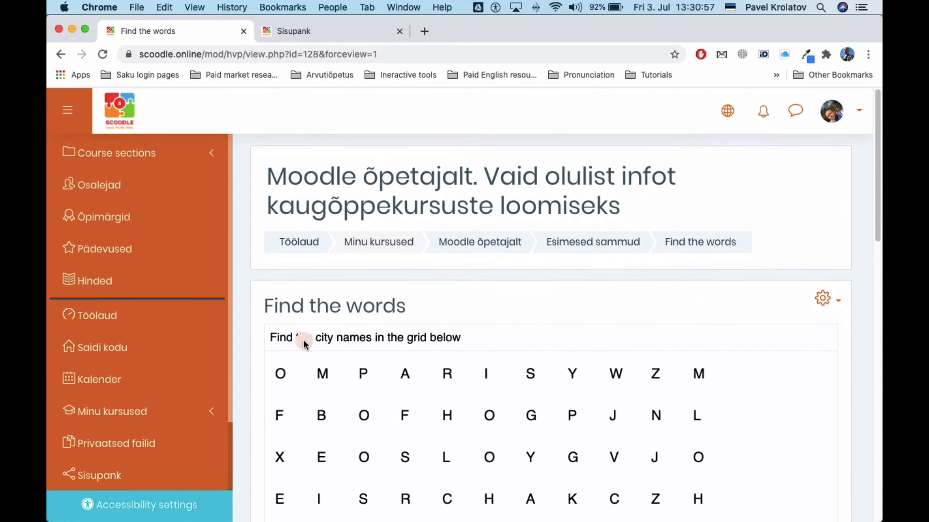
{"action": "left_click", "coordinate": [513, 241]}
{"action": "scroll", "coordinate": [516, 248], "scroll_direction": "down", "scroll_amount": 4}
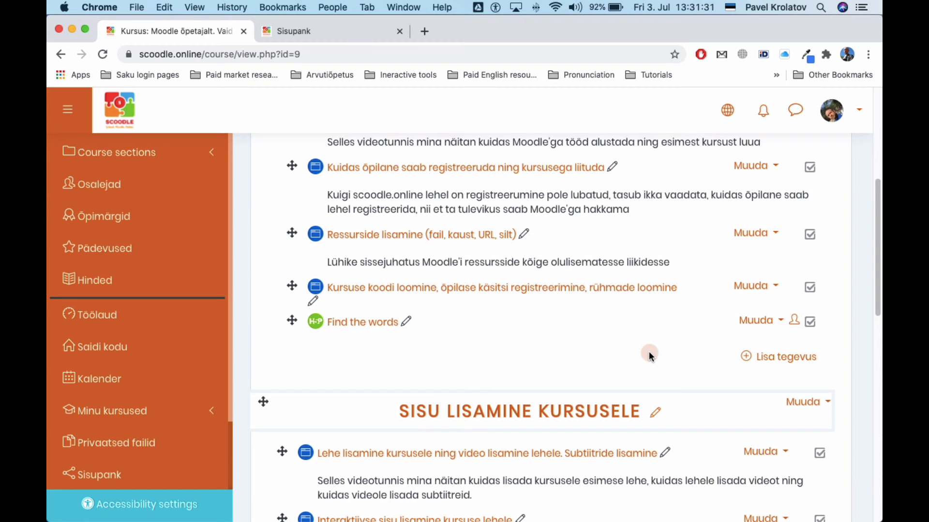
Step: Start adding another Interaktiivne sisu activity below Find the words and go to its content type editor
{"action": "left_click", "coordinate": [788, 358]}
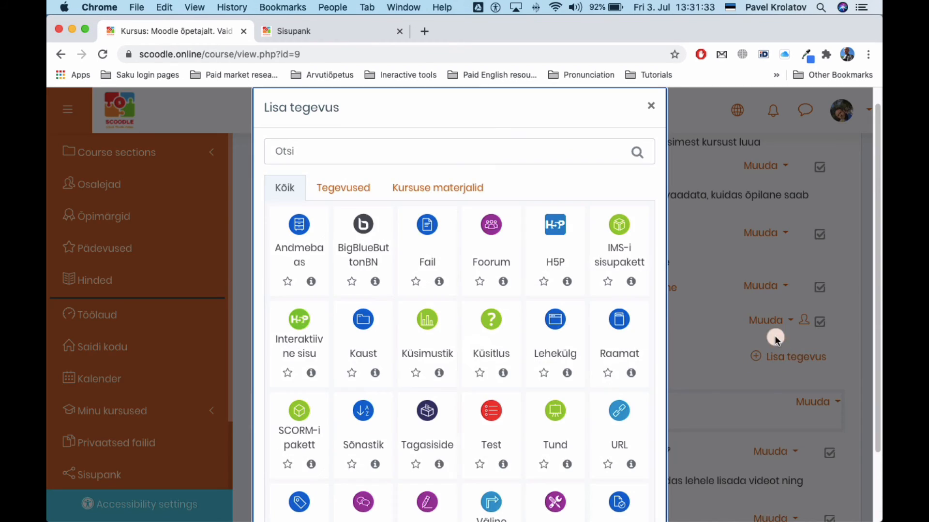
{"action": "left_click", "coordinate": [283, 329]}
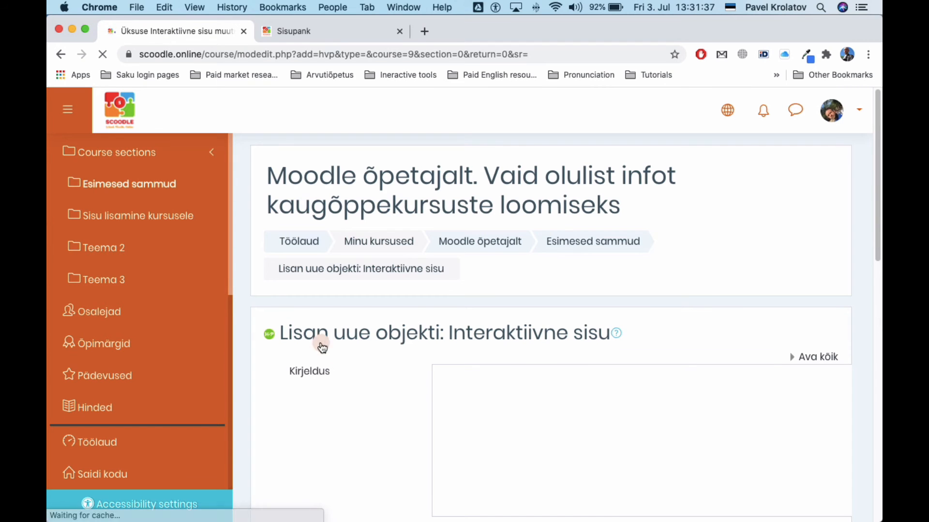
{"action": "scroll", "coordinate": [350, 359], "scroll_direction": "down", "scroll_amount": 4}
{"action": "scroll", "coordinate": [350, 361], "scroll_direction": "down", "scroll_amount": 4}
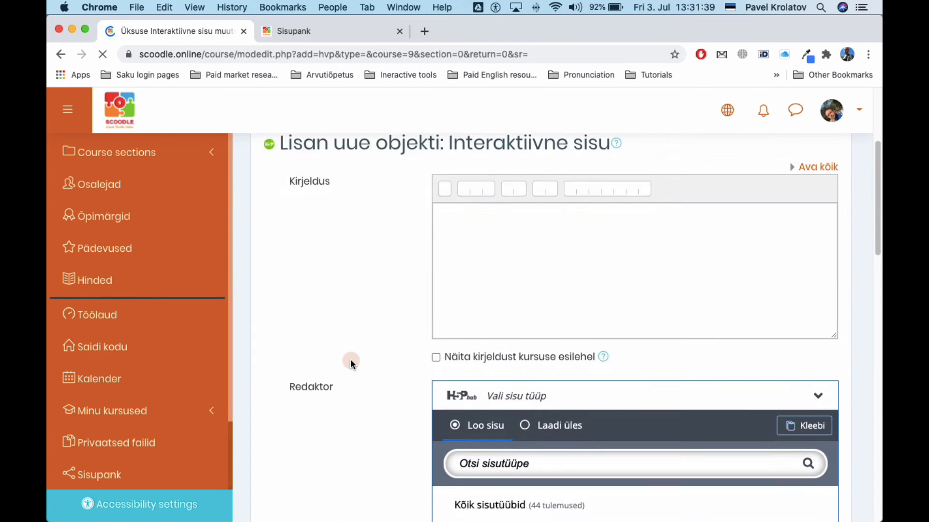
{"action": "scroll", "coordinate": [350, 363], "scroll_direction": "down", "scroll_amount": 1}
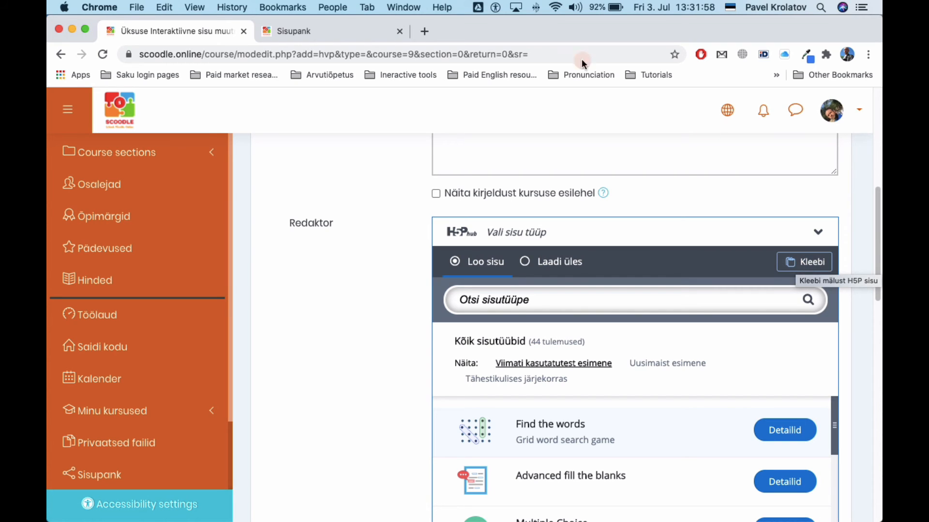
Step: Open example-content-arts-of-europe-443085.h5p from the content bank for editing and copy its content
{"action": "left_click", "coordinate": [333, 32]}
{"action": "left_click", "coordinate": [61, 53]}
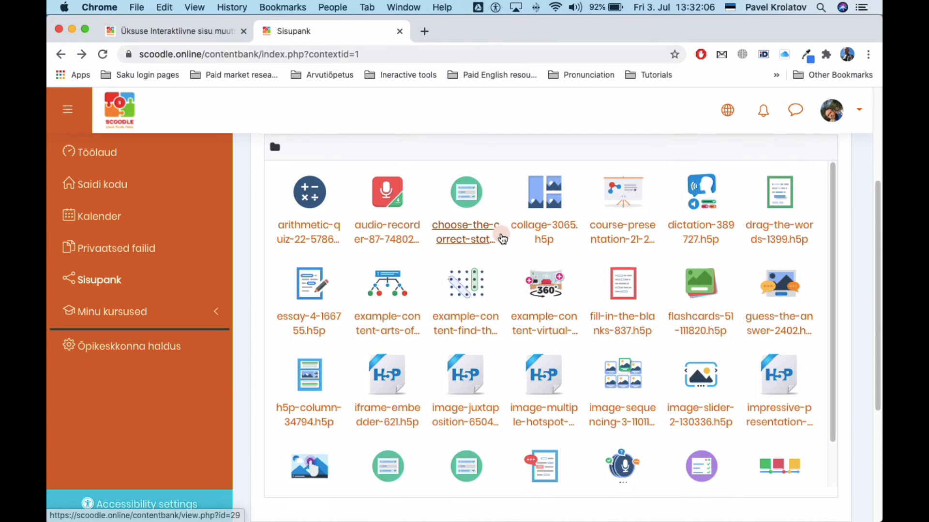
{"action": "scroll", "coordinate": [503, 238], "scroll_direction": "down", "scroll_amount": 2}
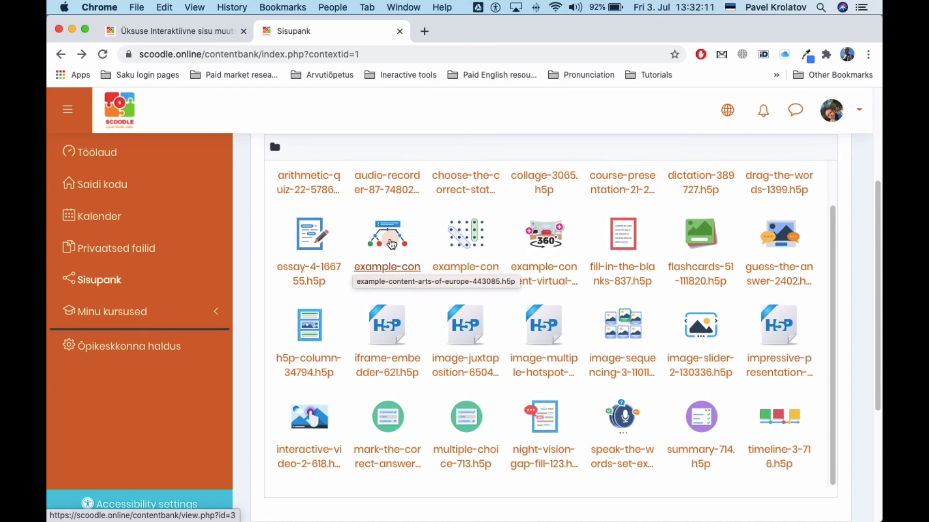
{"action": "left_click", "coordinate": [390, 242]}
{"action": "scroll", "coordinate": [526, 398], "scroll_direction": "down", "scroll_amount": 3}
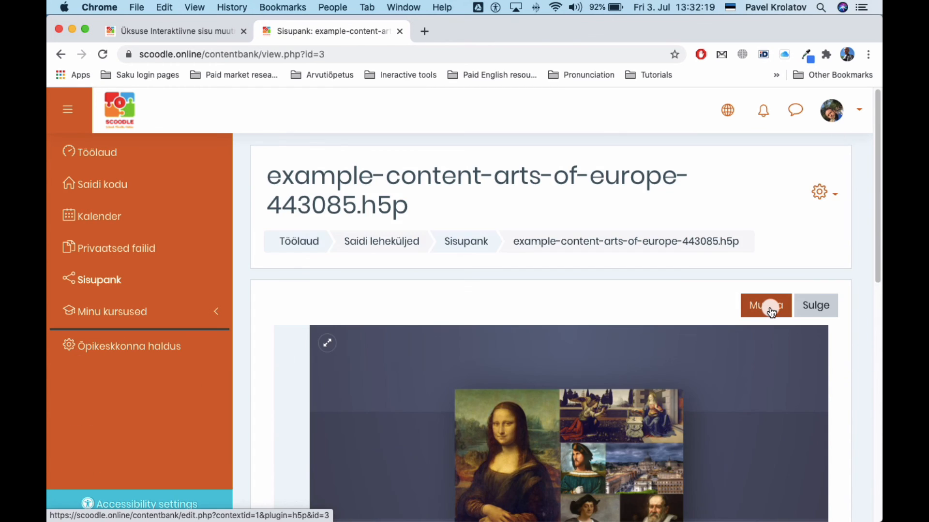
{"action": "left_click", "coordinate": [771, 312]}
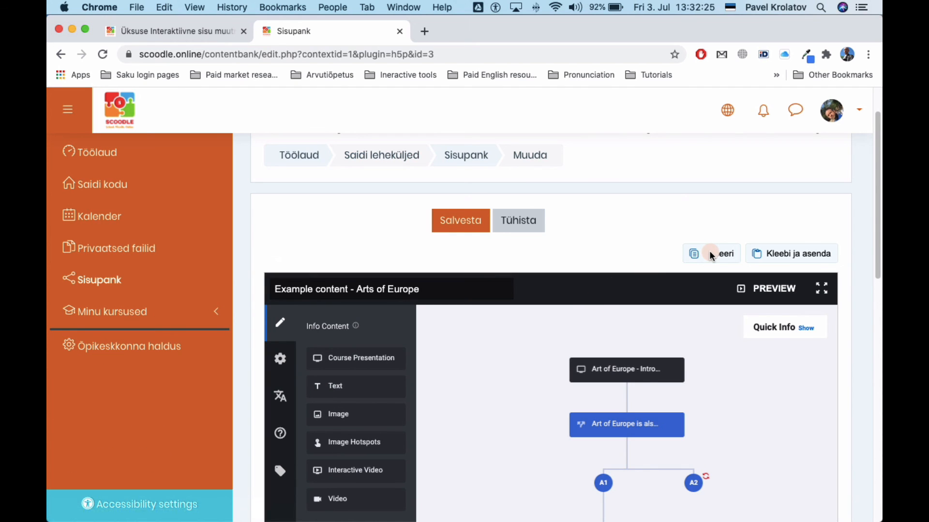
{"action": "left_click", "coordinate": [711, 255]}
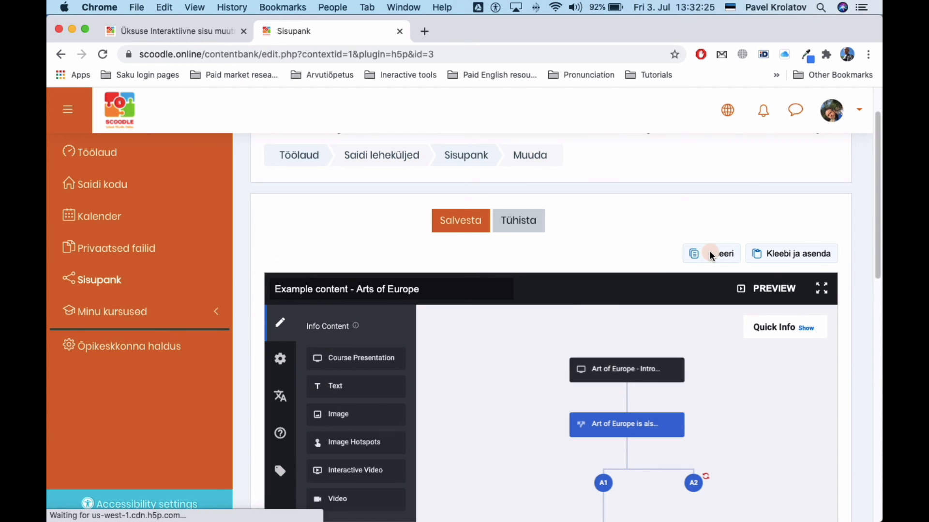
Step: Try to paste the copied Arts of Europe content into the new Interaktiivne sisu activity and go back to the course page
{"action": "left_click", "coordinate": [188, 30]}
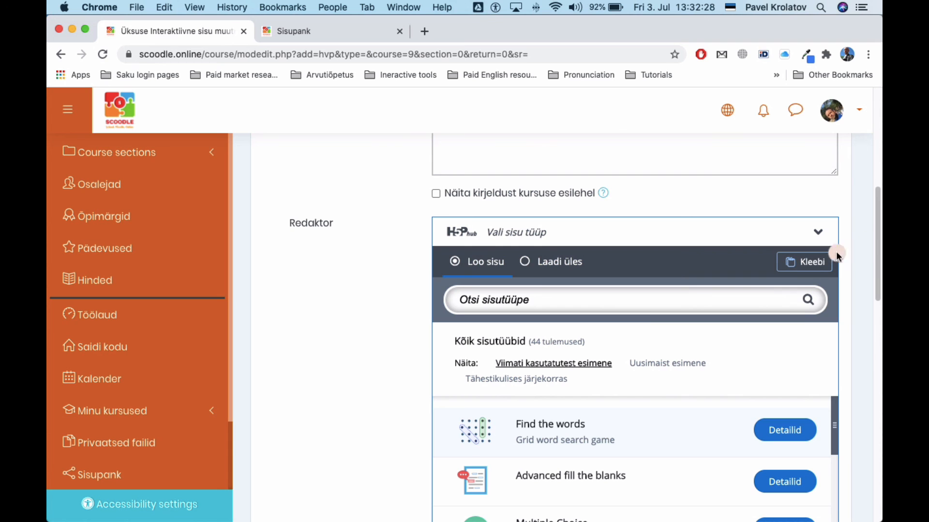
{"action": "left_click", "coordinate": [816, 263]}
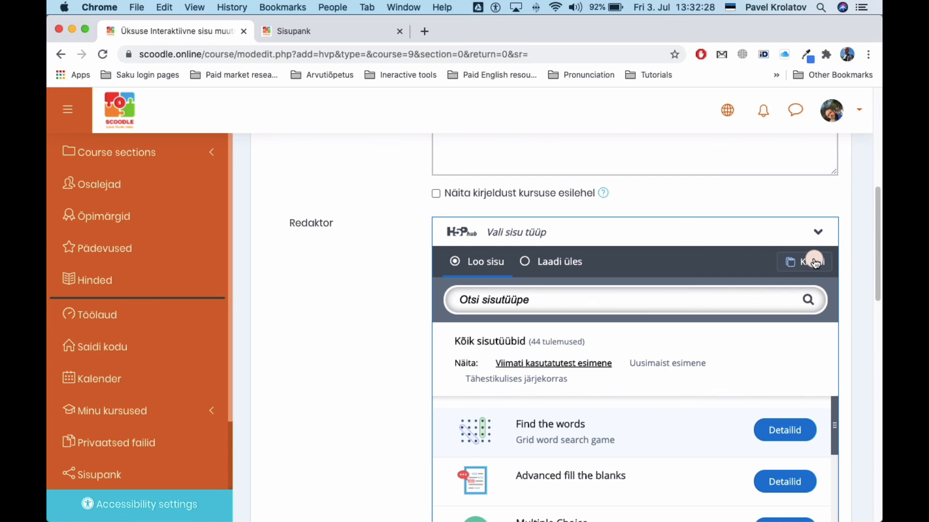
{"action": "left_click", "coordinate": [59, 55]}
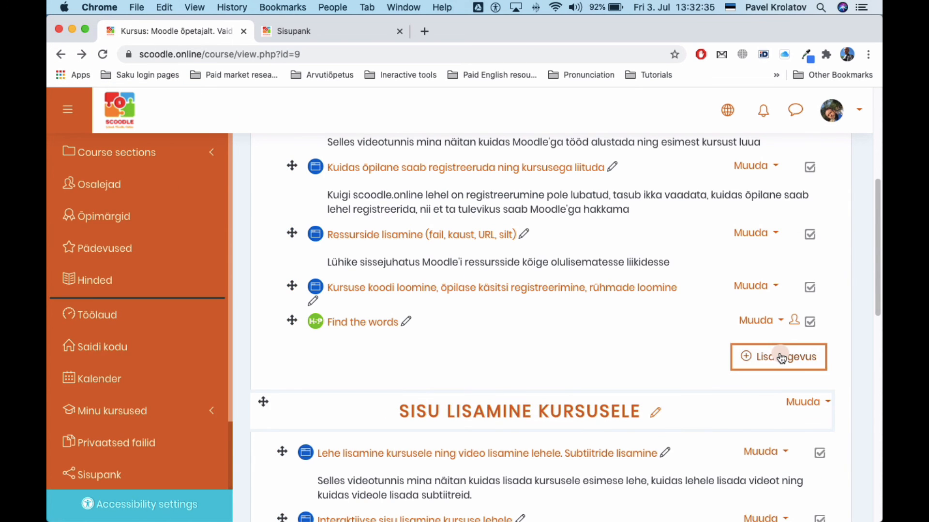
Step: Start adding an H5P activity to the section Esimesed sammud and examine its package file (Paketifail) settings
{"action": "left_click", "coordinate": [779, 355]}
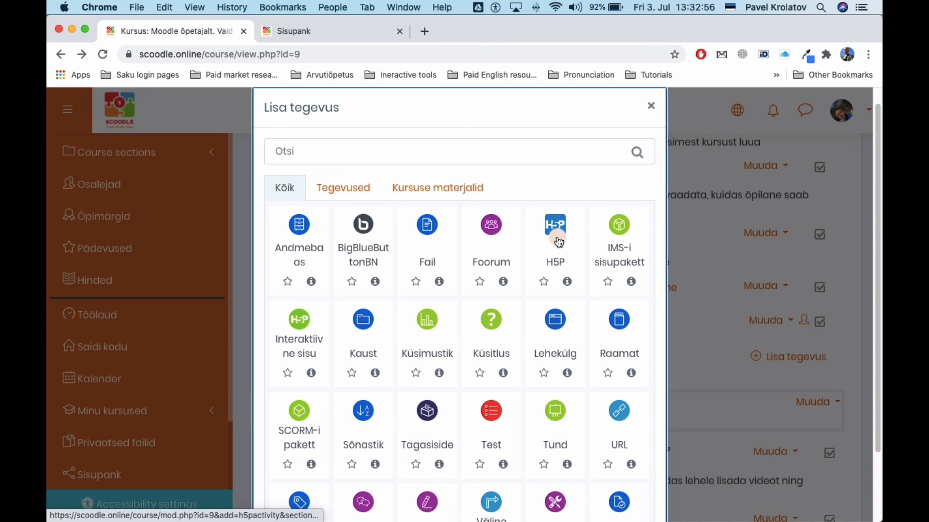
{"action": "left_click", "coordinate": [559, 242]}
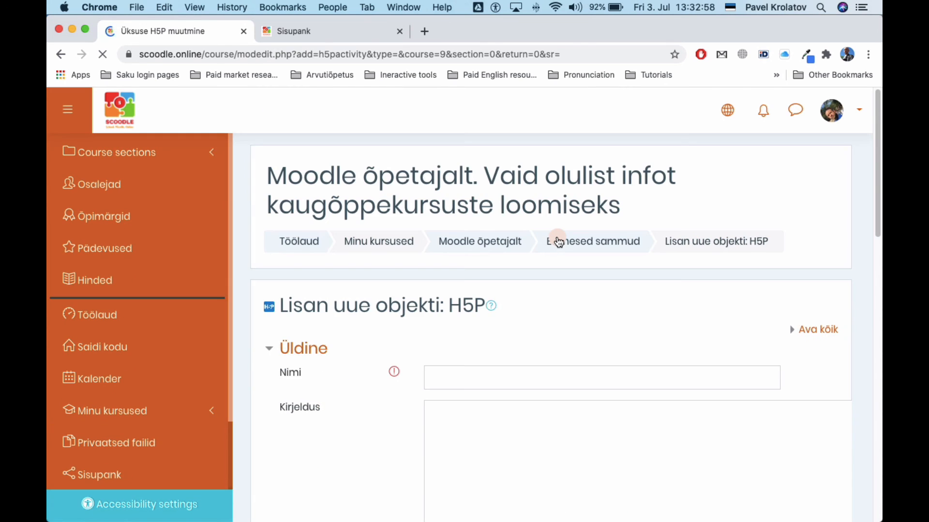
{"action": "scroll", "coordinate": [558, 242], "scroll_direction": "down", "scroll_amount": 5}
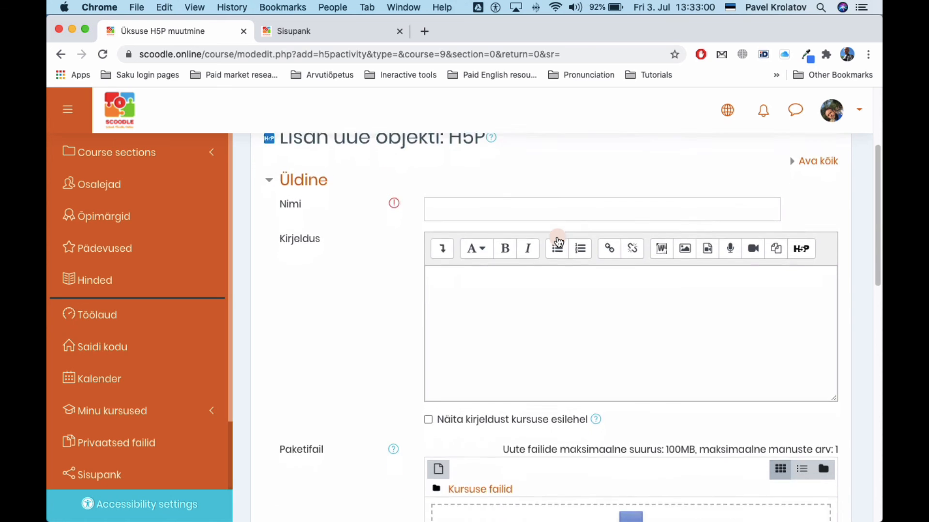
{"action": "scroll", "coordinate": [559, 241], "scroll_direction": "down", "scroll_amount": 3}
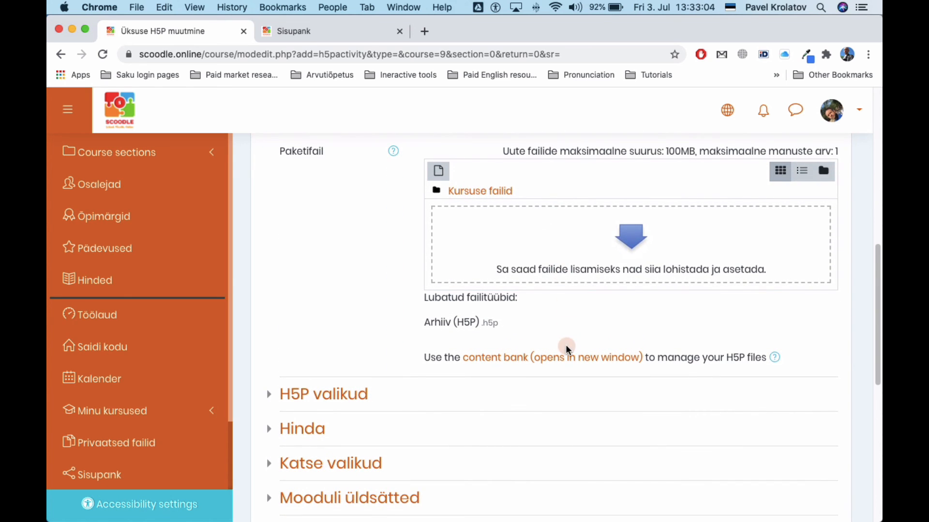
{"action": "scroll", "coordinate": [367, 329], "scroll_direction": "up", "scroll_amount": 2}
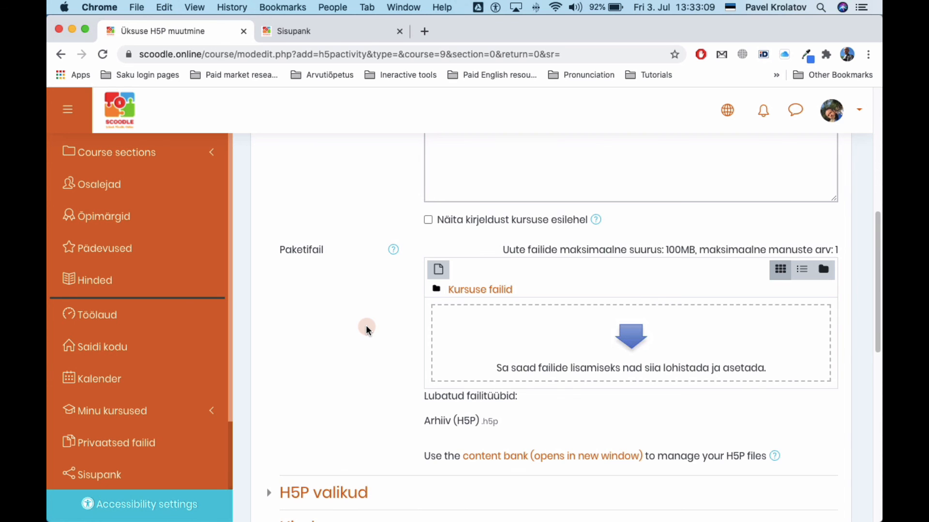
{"action": "scroll", "coordinate": [367, 329], "scroll_direction": "down", "scroll_amount": 2}
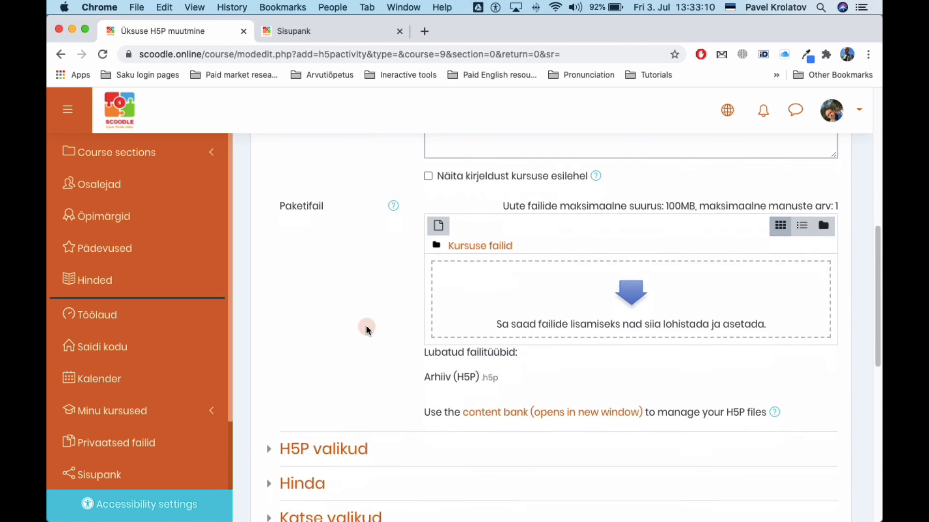